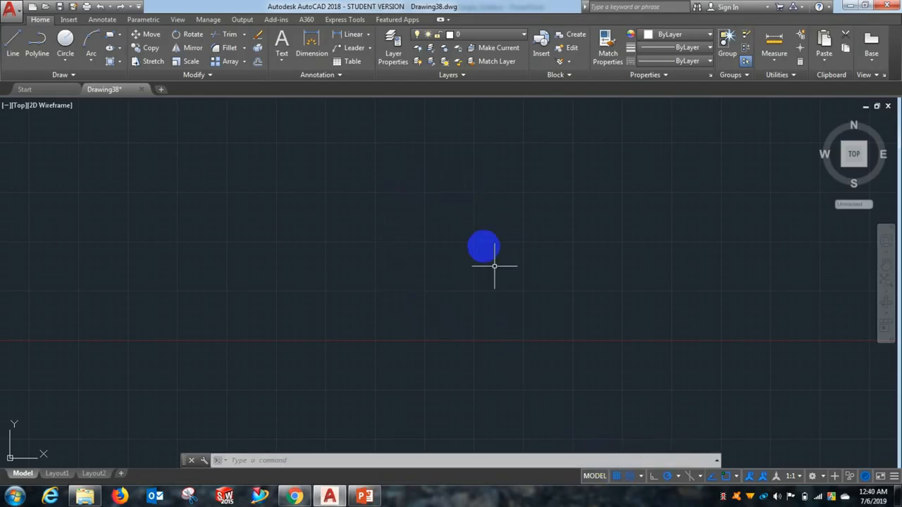
Step: Turn the drawing grid display off and back on
{"action": "scroll", "coordinate": [403, 233], "scroll_direction": "up", "scroll_amount": 6}
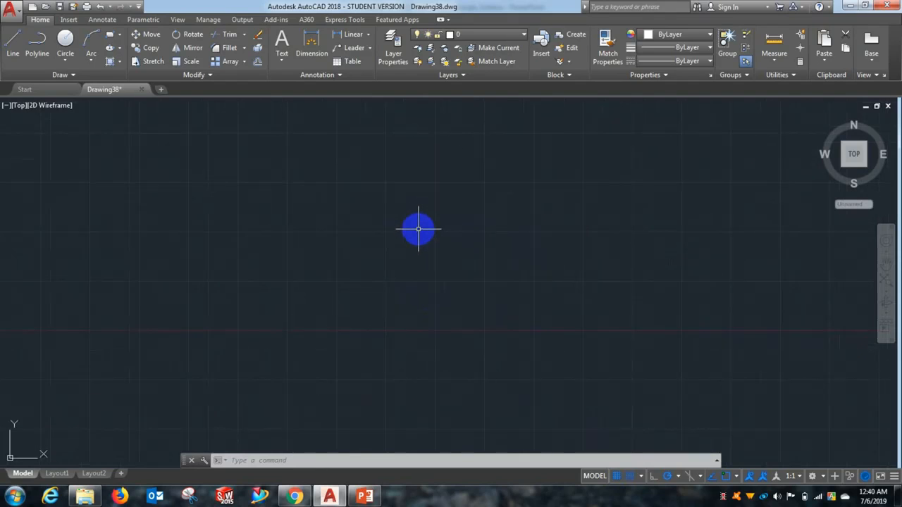
{"action": "left_click", "coordinate": [616, 478]}
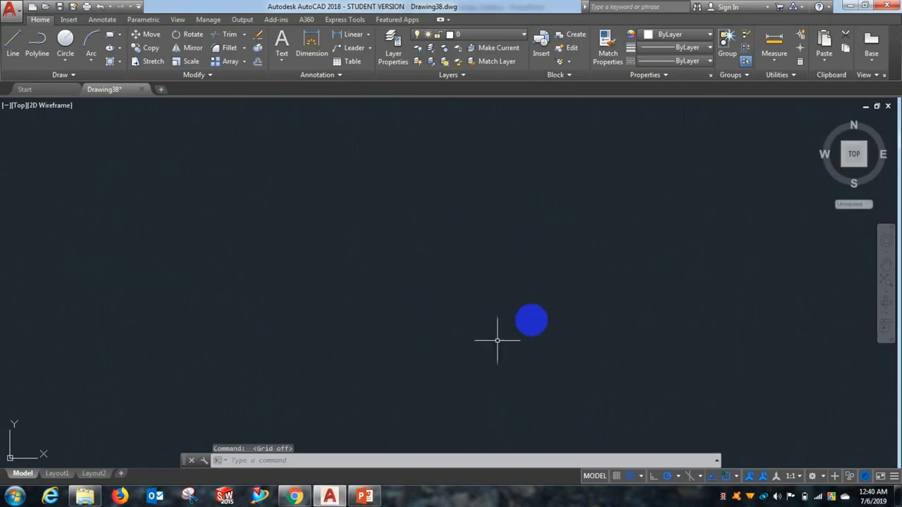
{"action": "left_click", "coordinate": [617, 477]}
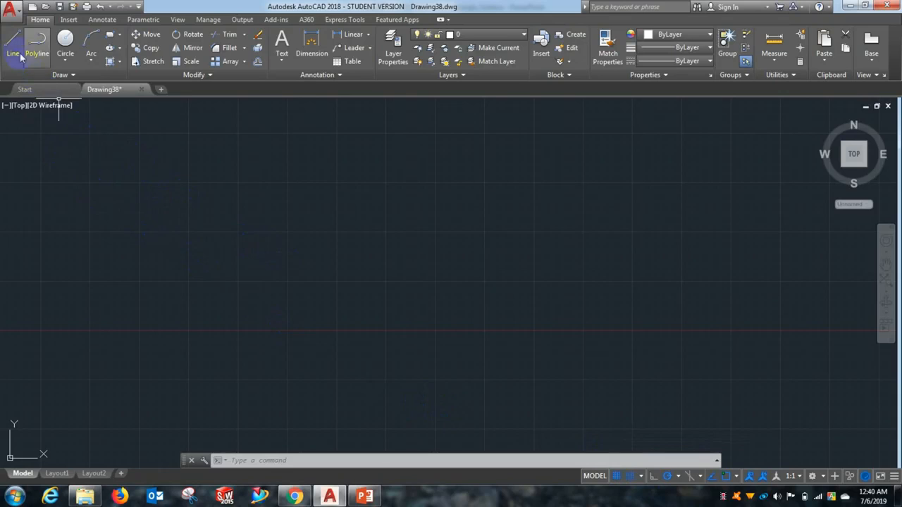
Step: Draw a horizontal line 20 units long in the drawing area
{"action": "left_click", "coordinate": [20, 56]}
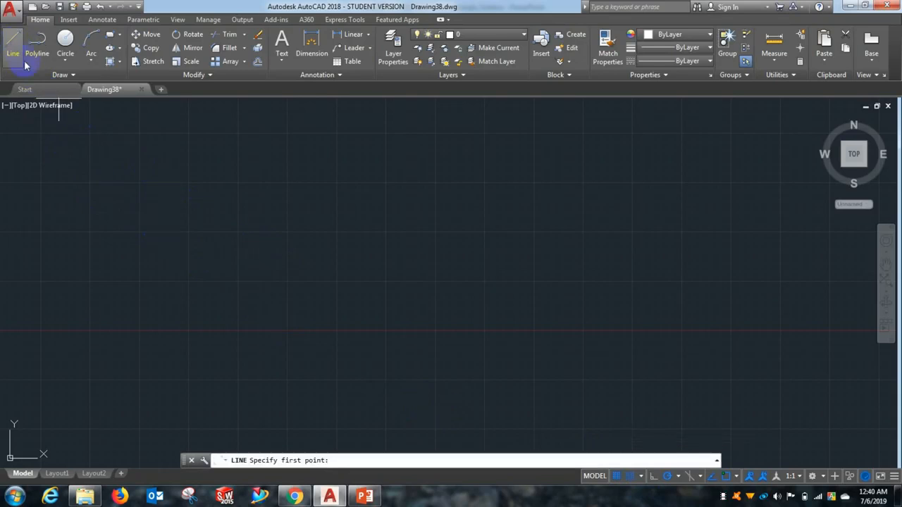
{"action": "left_click", "coordinate": [218, 307]}
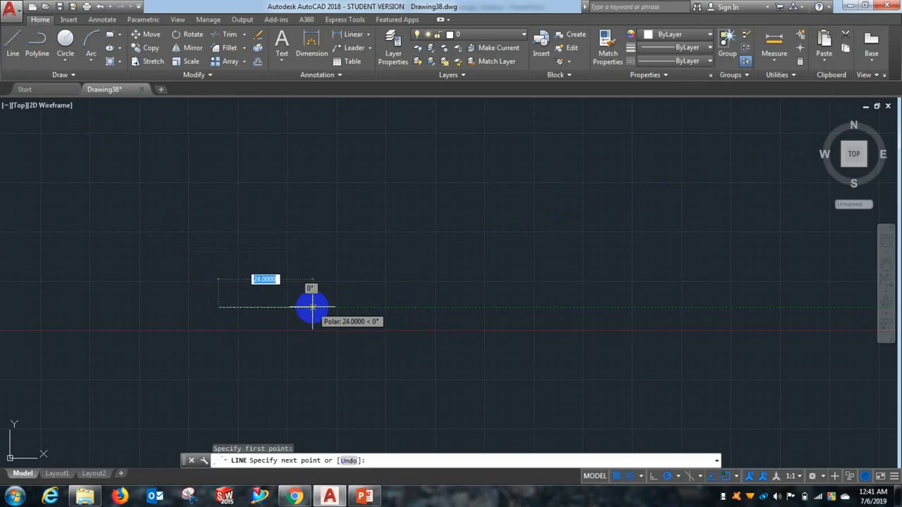
{"action": "type", "text": "20"}
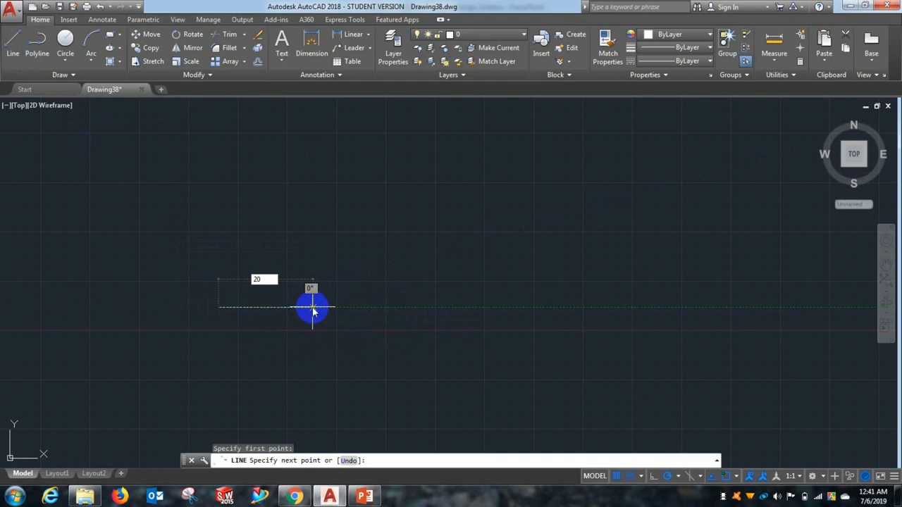
{"action": "key", "text": "Return"}
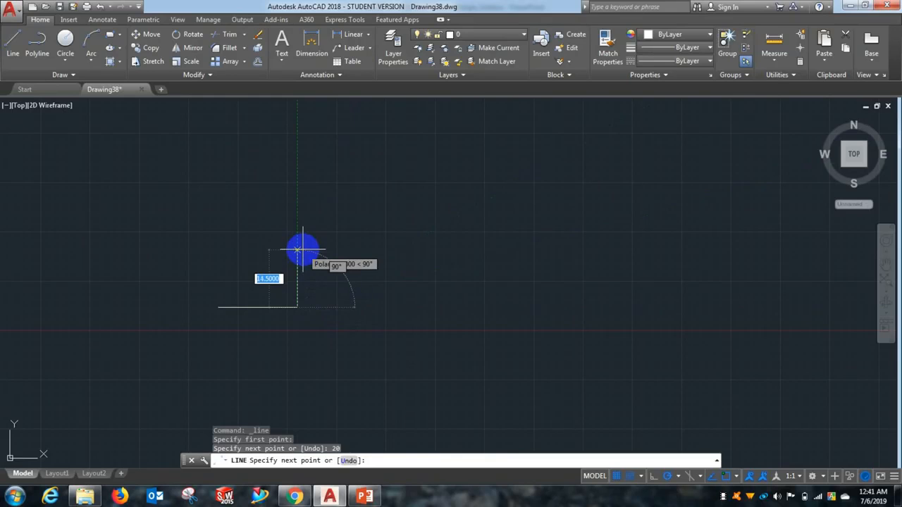
{"action": "key", "text": "Return"}
{"action": "scroll", "coordinate": [239, 315], "scroll_direction": "up", "scroll_amount": 4}
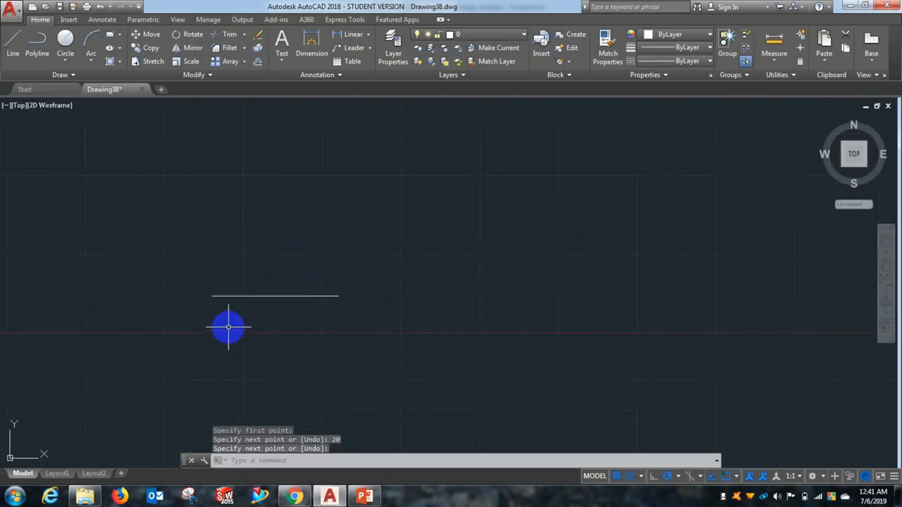
{"action": "scroll", "coordinate": [241, 262], "scroll_direction": "up", "scroll_amount": 2}
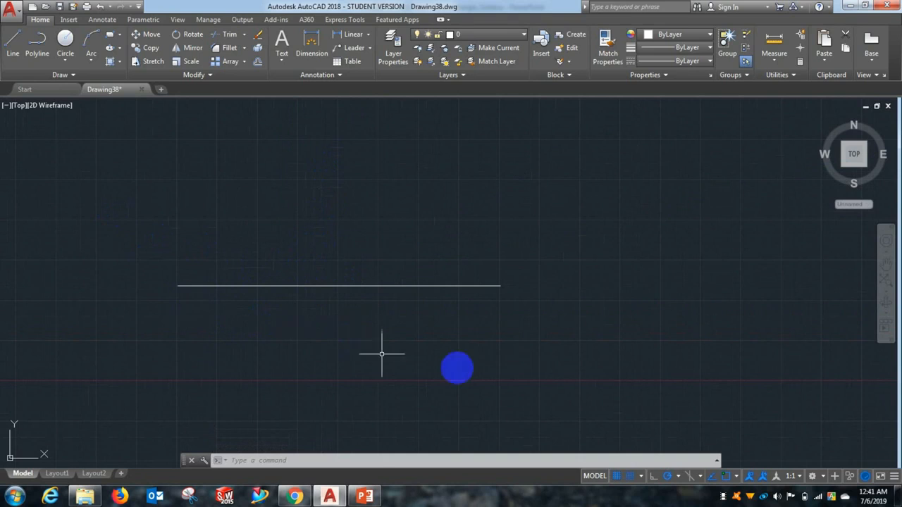
Step: Set the polar tracking increment angle to 10 degrees in the drafting settings
{"action": "left_click", "coordinate": [641, 477]}
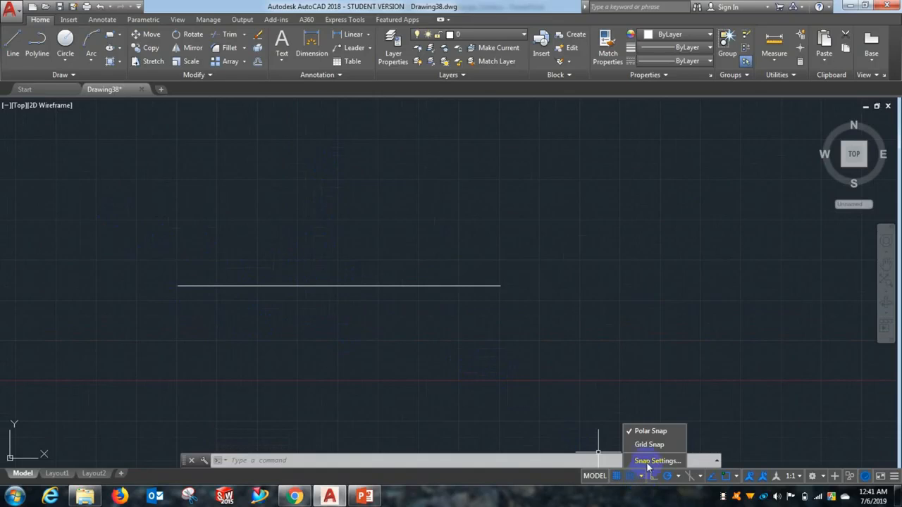
{"action": "left_click", "coordinate": [647, 462]}
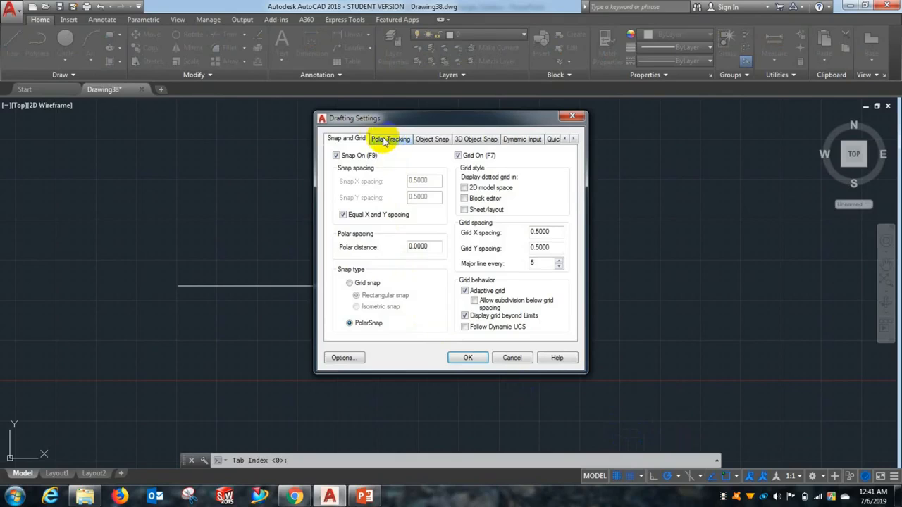
{"action": "left_click", "coordinate": [383, 140]}
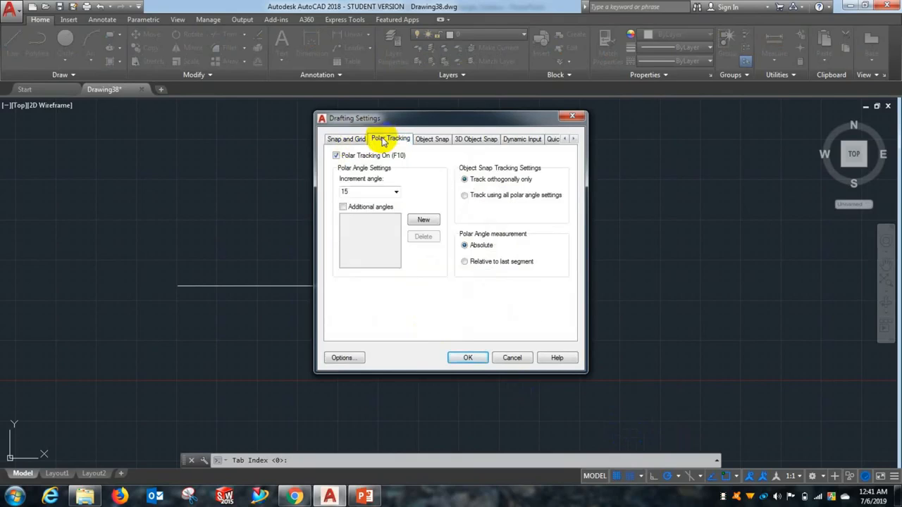
{"action": "left_click", "coordinate": [396, 192]}
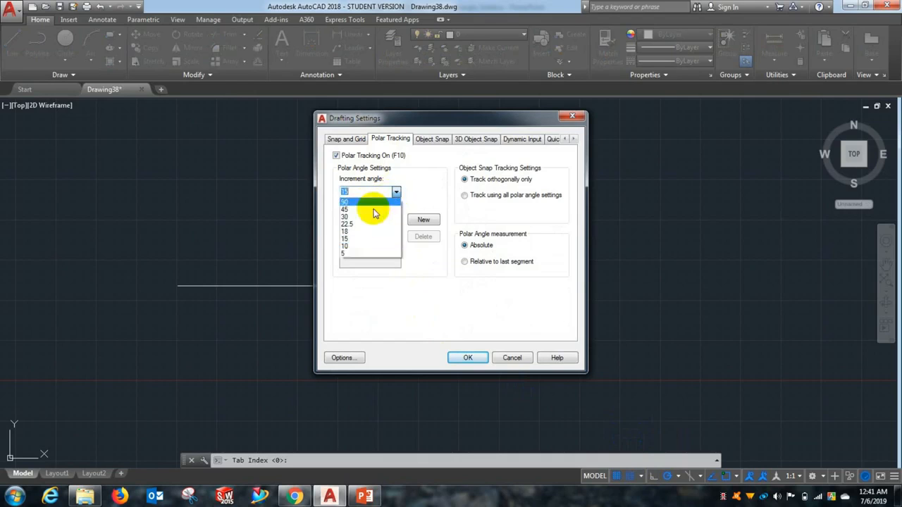
{"action": "left_click", "coordinate": [360, 246]}
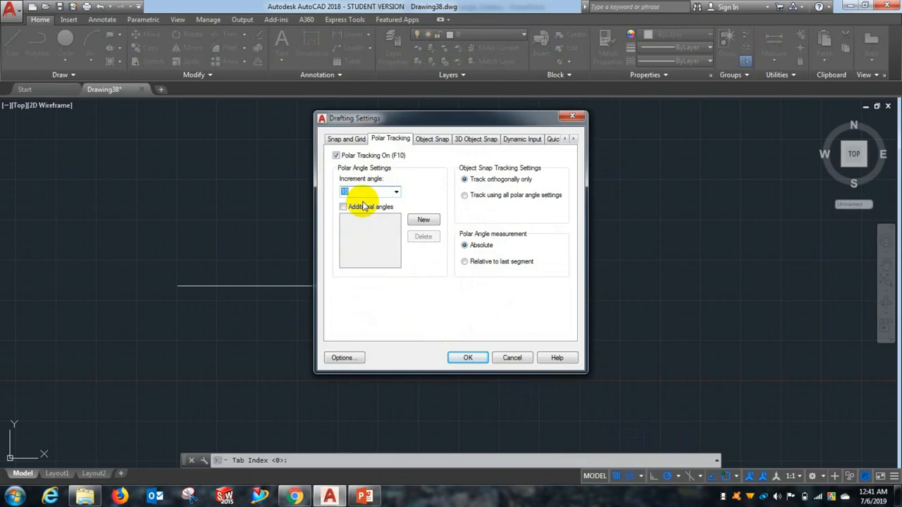
Step: Review the Object Snap and 3D Object Snap modes and accept the drafting settings
{"action": "left_click", "coordinate": [436, 140]}
{"action": "left_click", "coordinate": [358, 183]}
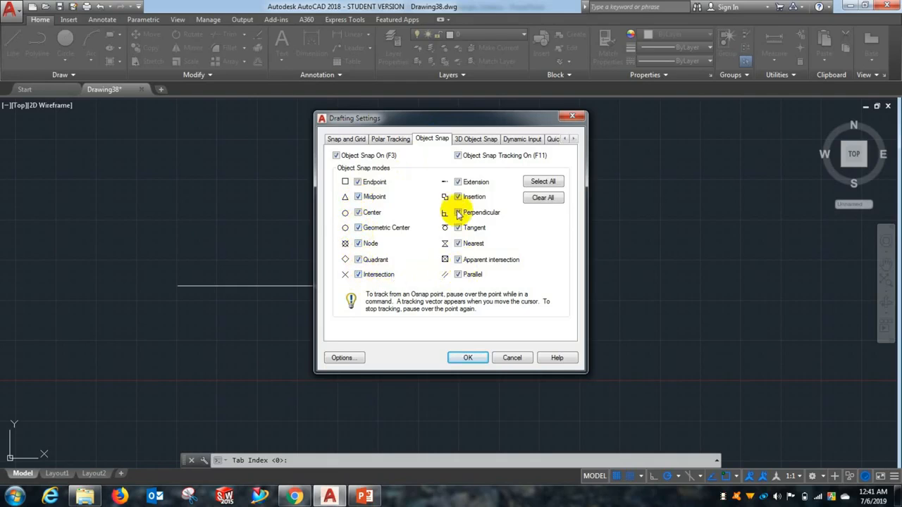
{"action": "left_click", "coordinate": [479, 139]}
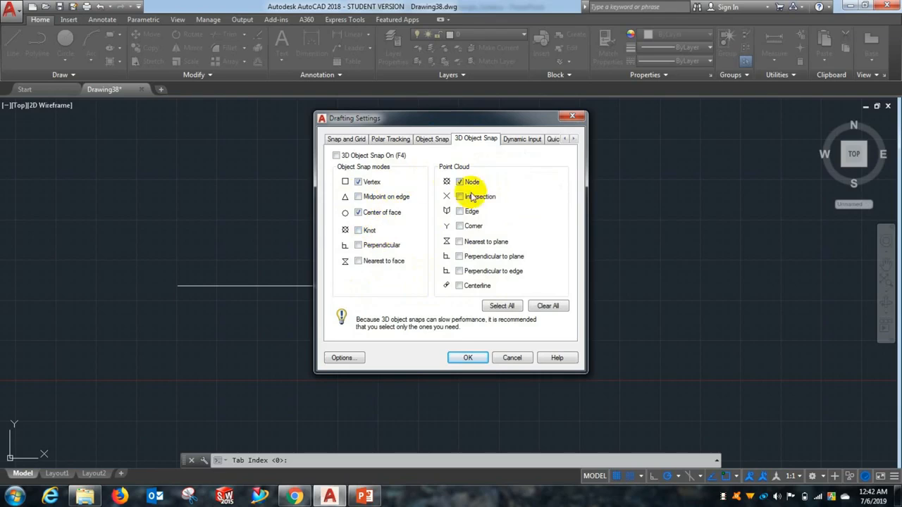
{"action": "left_click", "coordinate": [463, 357]}
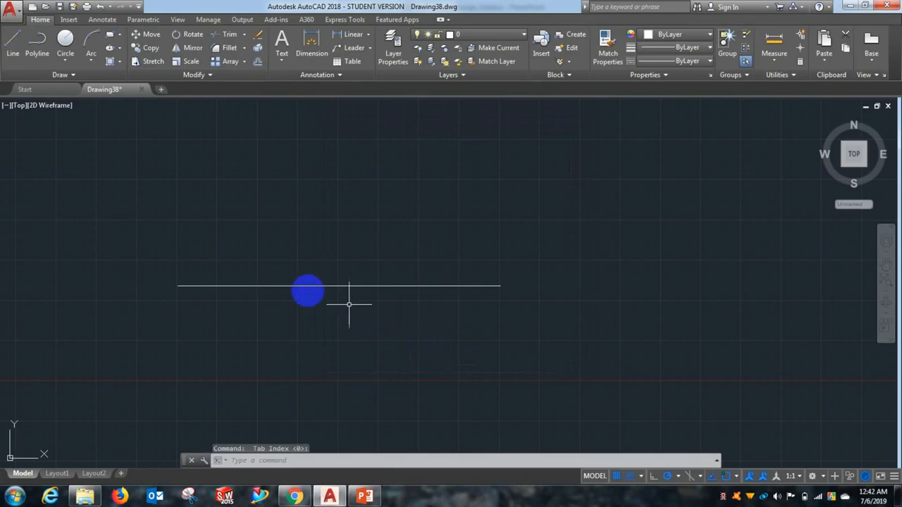
Step: Draw a vertical line about 9 units long upward from the midpoint of the horizontal line
{"action": "left_click", "coordinate": [8, 45]}
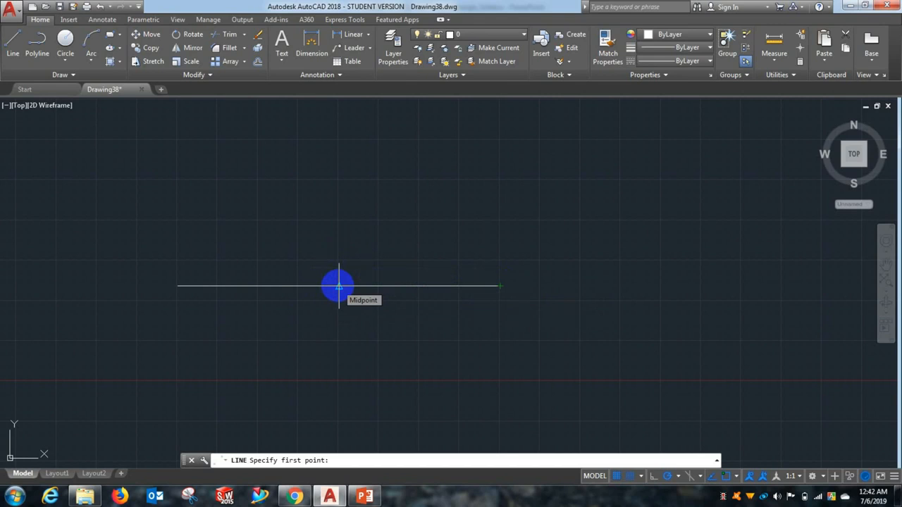
{"action": "left_click", "coordinate": [338, 285]}
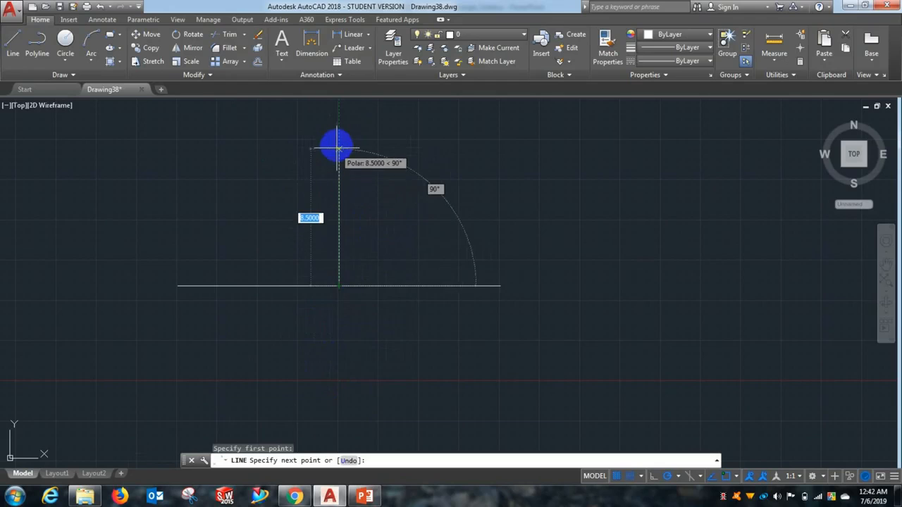
{"action": "left_click", "coordinate": [338, 141]}
{"action": "right_click", "coordinate": [407, 155]}
{"action": "left_click", "coordinate": [430, 163]}
{"action": "middle_click_drag", "start_coordinate": [411, 219], "coordinate": [400, 321]}
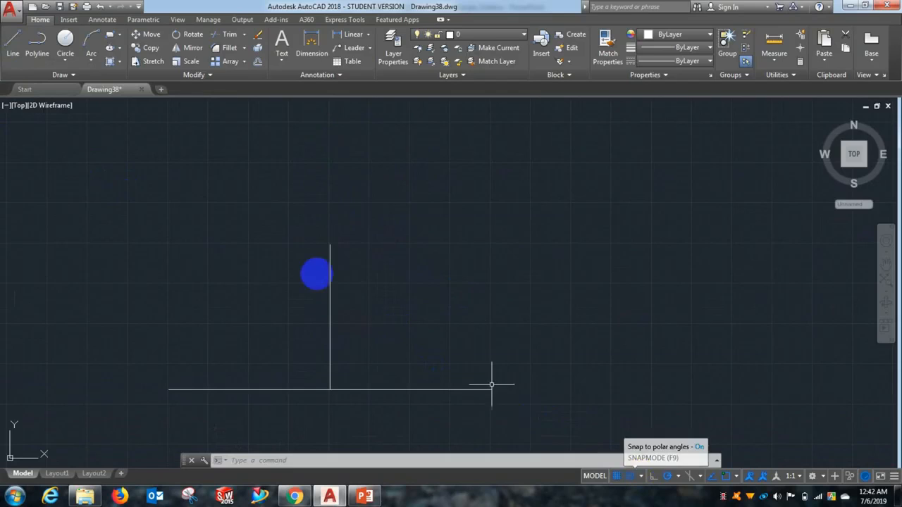
Step: Draw a 10-unit line at 30 degrees from the intersection of the horizontal and vertical lines
{"action": "left_click", "coordinate": [13, 43]}
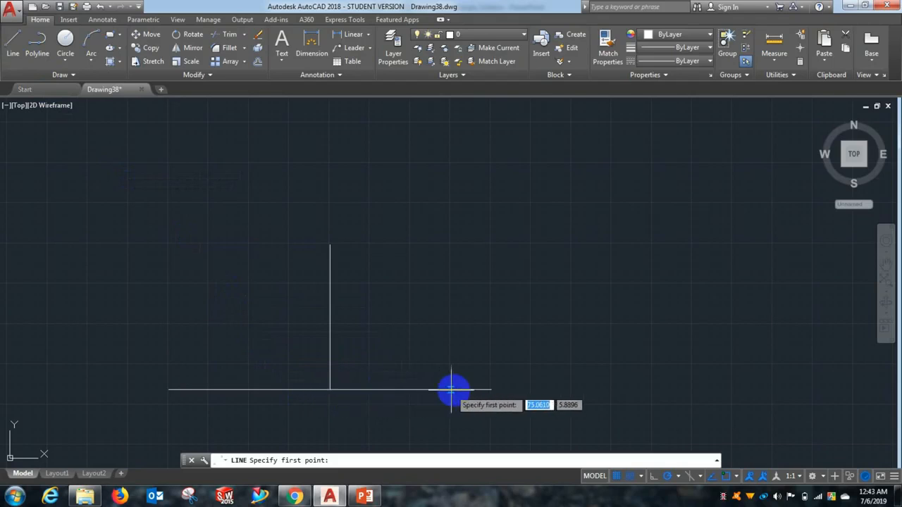
{"action": "left_click", "coordinate": [330, 389]}
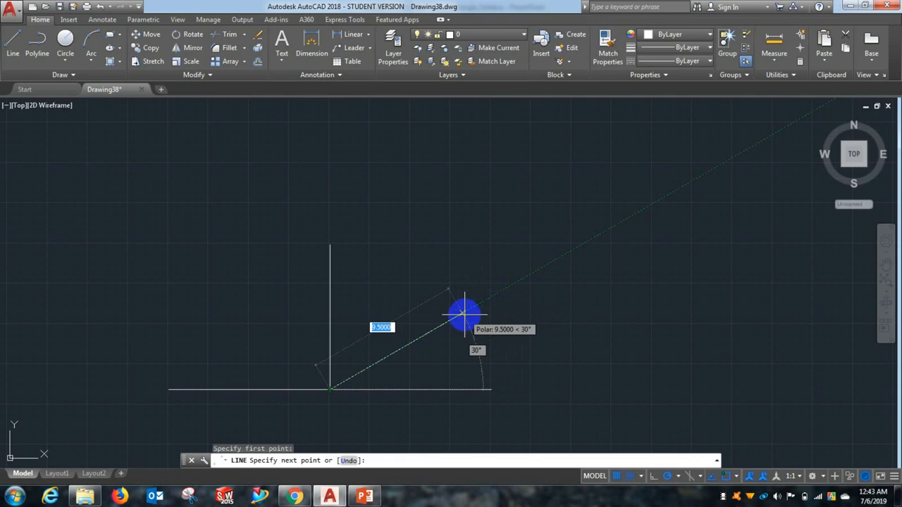
{"action": "type", "text": "10"}
{"action": "key", "text": "Return"}
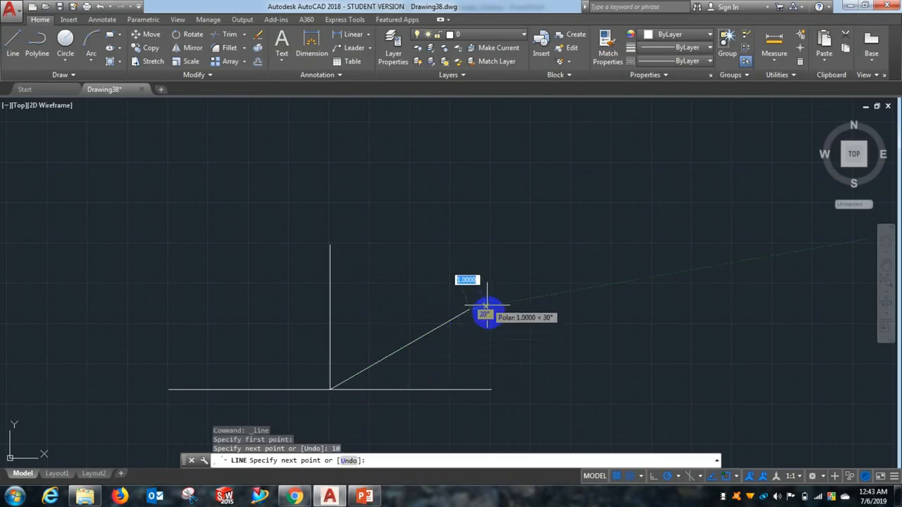
{"action": "right_click", "coordinate": [491, 314]}
{"action": "left_click", "coordinate": [520, 324]}
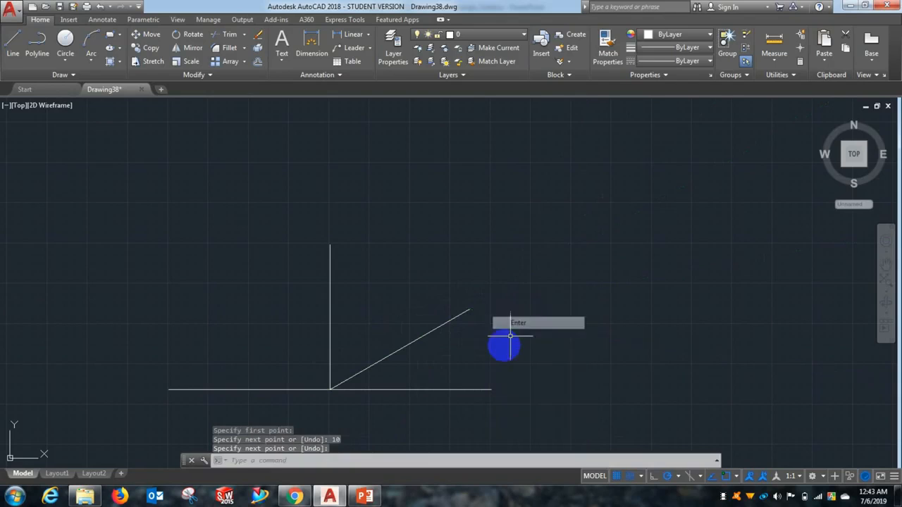
Step: Erase the horizontal, vertical and inclined lines together
{"action": "left_click", "coordinate": [531, 275]}
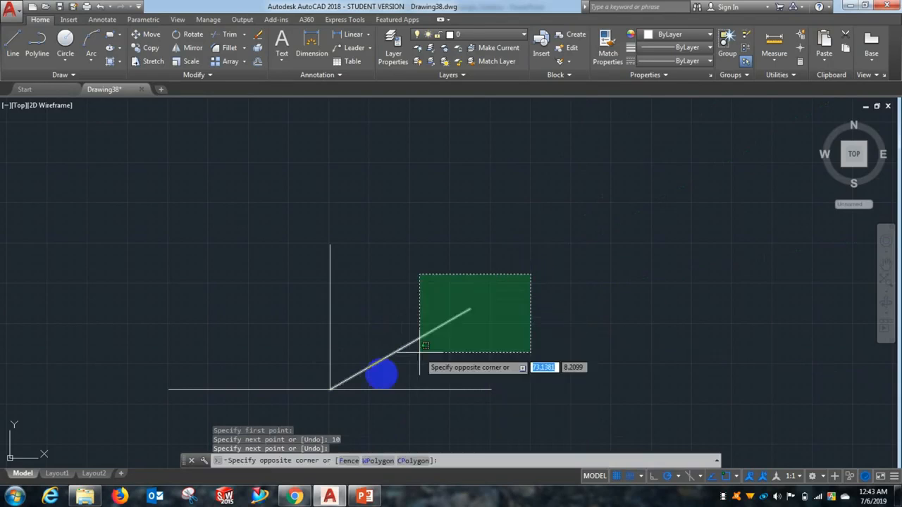
{"action": "left_click", "coordinate": [289, 393]}
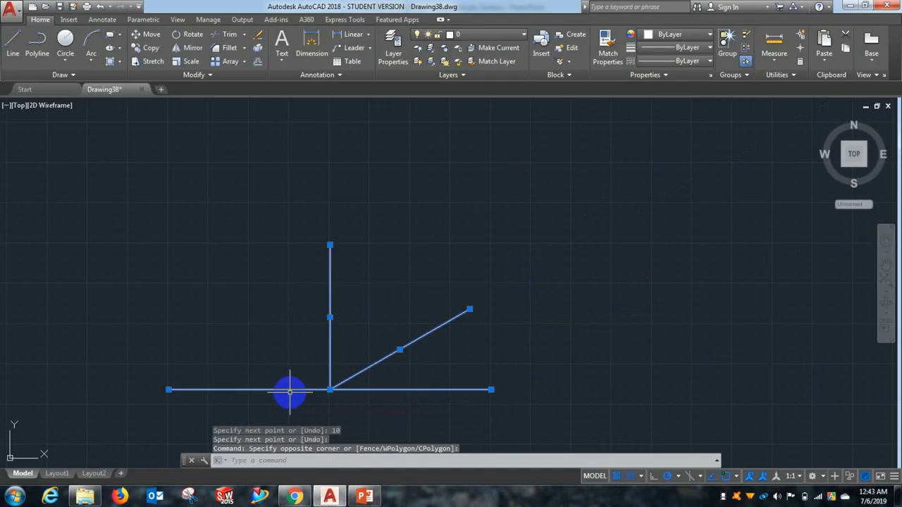
{"action": "key", "text": "Delete"}
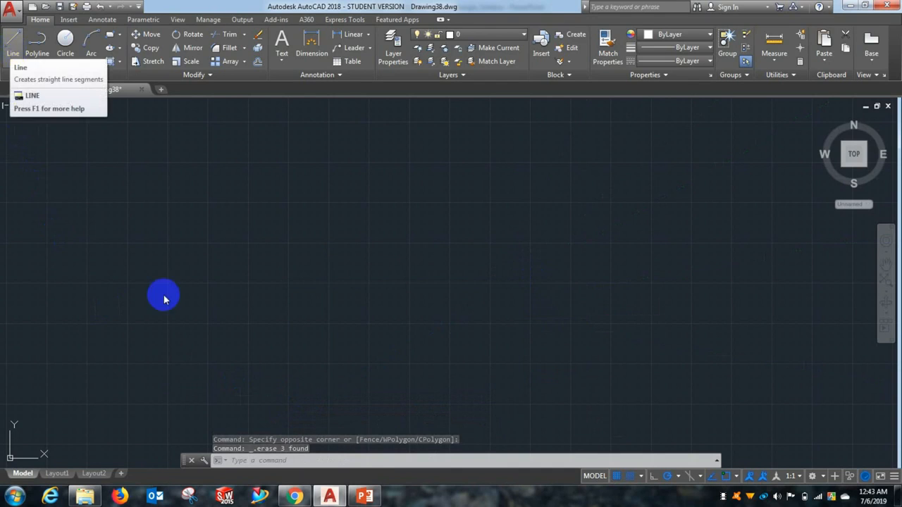
Step: Switch to PowerPoint to check the Draw Bar topic list, and return to the AutoCAD drawing
{"action": "left_click", "coordinate": [364, 497]}
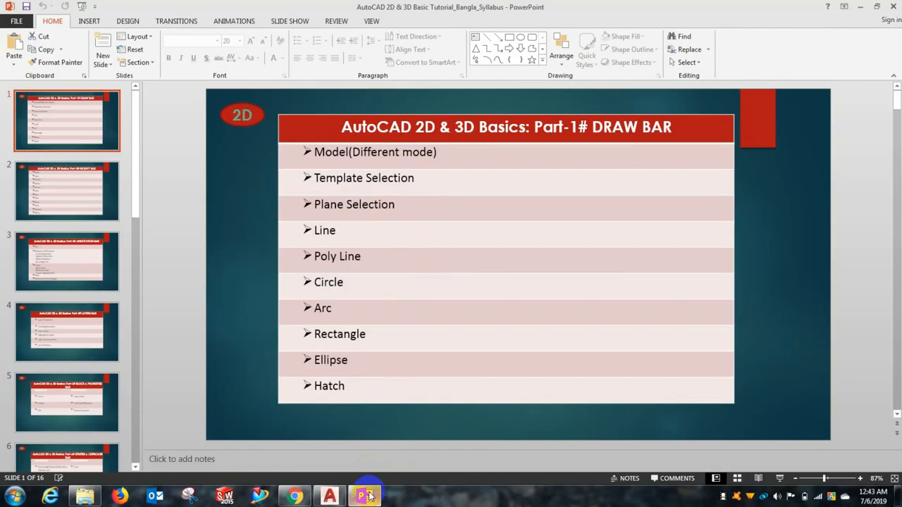
{"action": "left_click", "coordinate": [367, 497]}
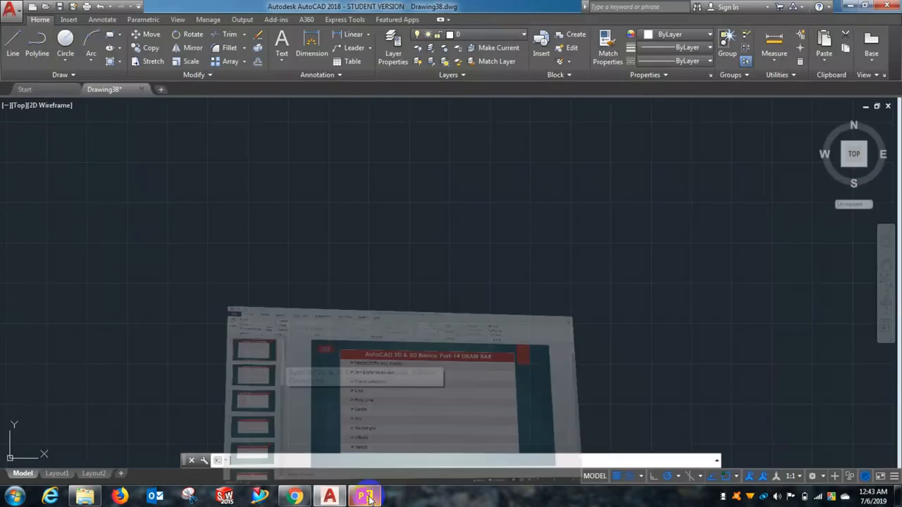
{"action": "left_click", "coordinate": [95, 157]}
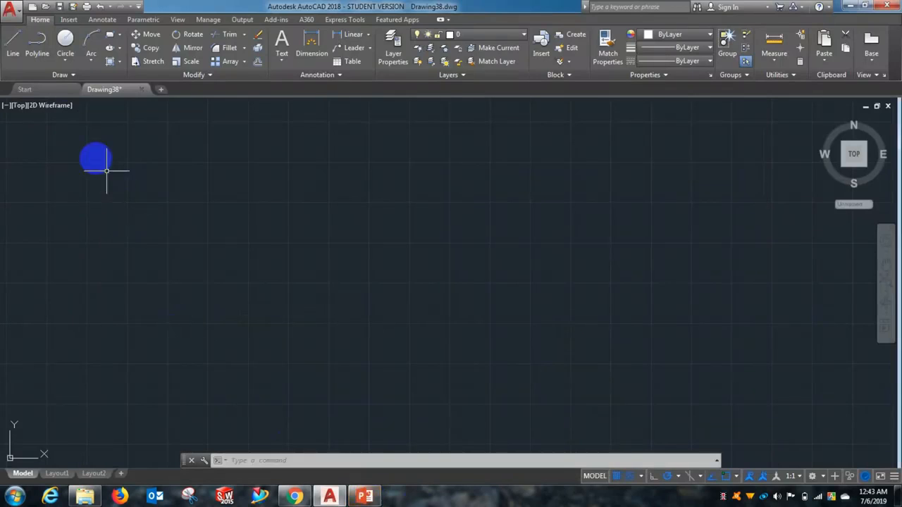
Step: Create a new drawing from the acad.dwt template
{"action": "left_click", "coordinate": [39, 90]}
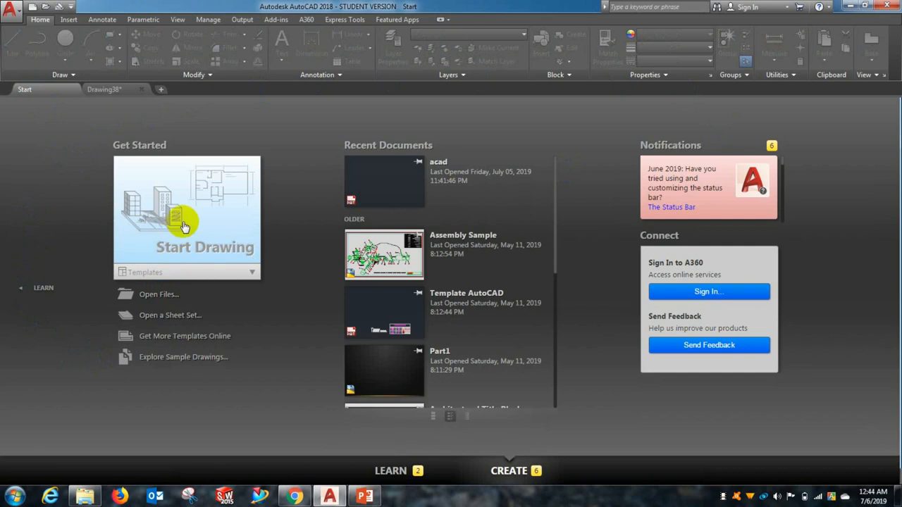
{"action": "left_click", "coordinate": [160, 272]}
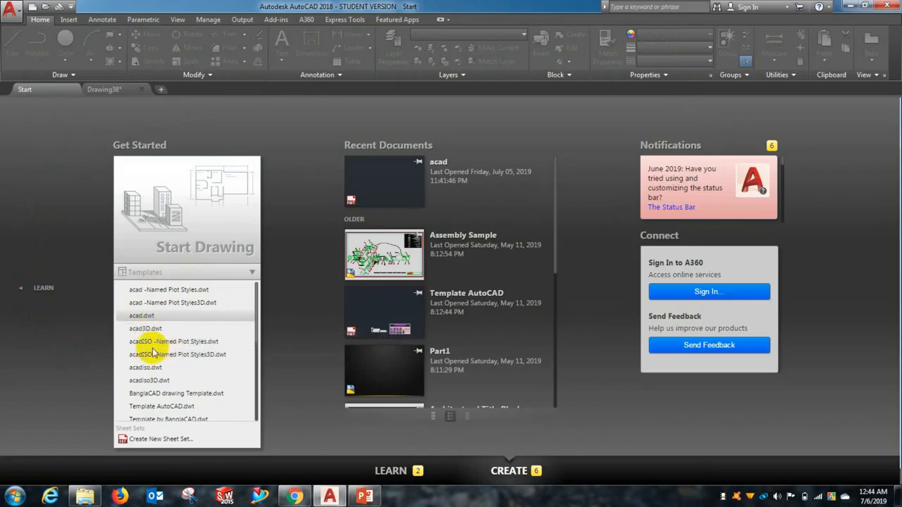
{"action": "left_click", "coordinate": [148, 317]}
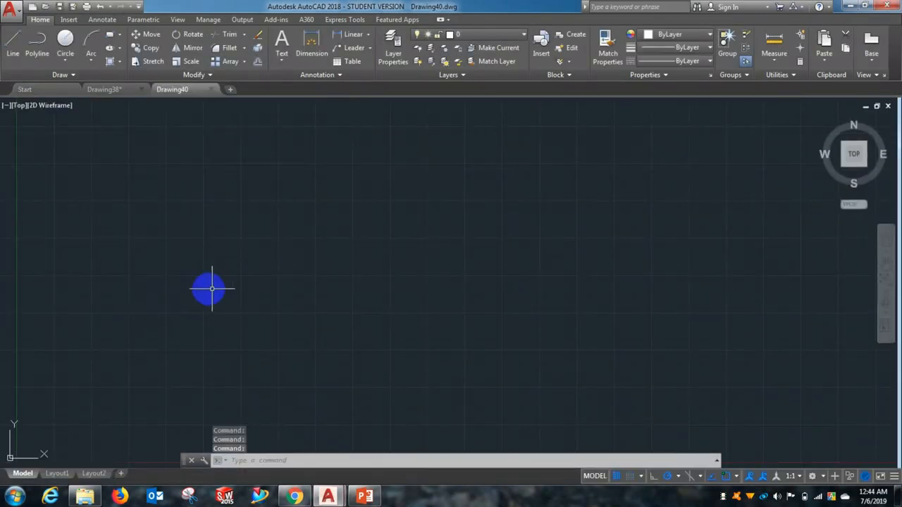
Step: Switch briefly to PowerPoint, return to the AutoCAD drawing, and set the drawing's view to Top
{"action": "left_click", "coordinate": [367, 496]}
{"action": "left_click", "coordinate": [366, 497]}
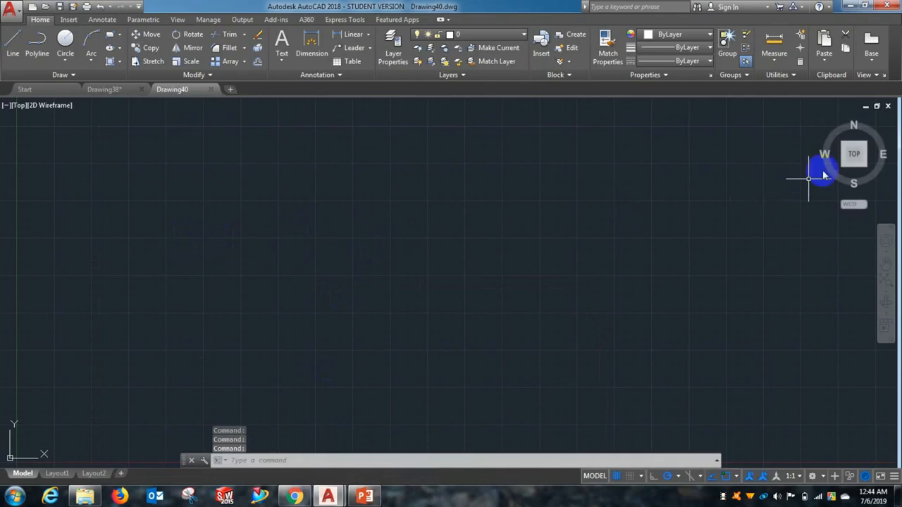
{"action": "left_click", "coordinate": [17, 107]}
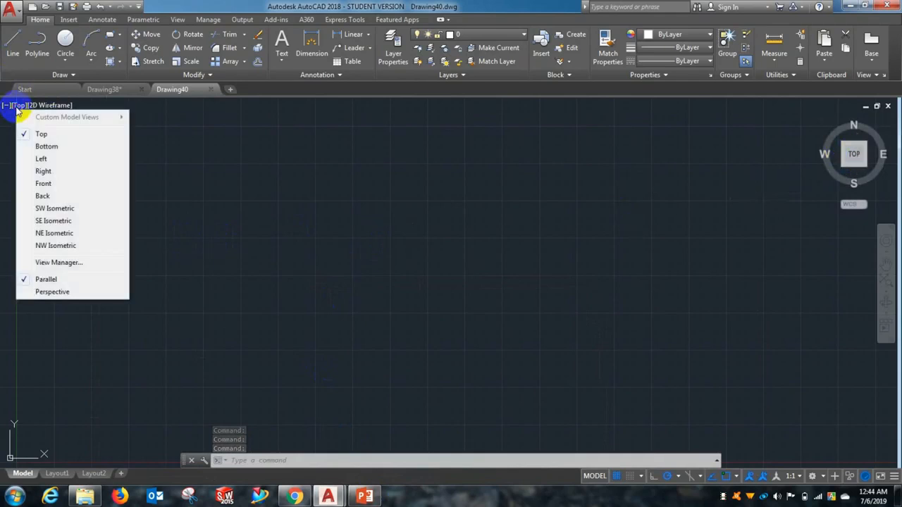
{"action": "left_click", "coordinate": [41, 134]}
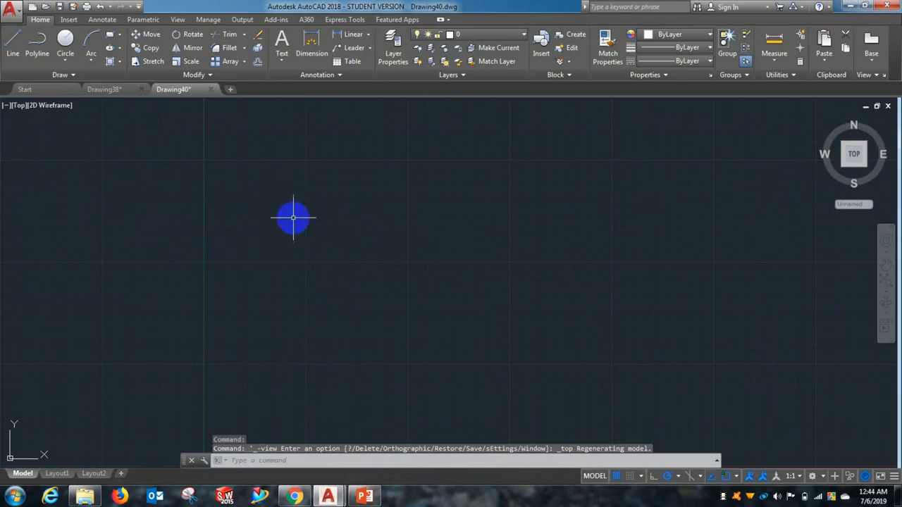
Step: Draw a single horizontal line running in the positive X direction from about (2.5, 3.5)
{"action": "left_click", "coordinate": [12, 49]}
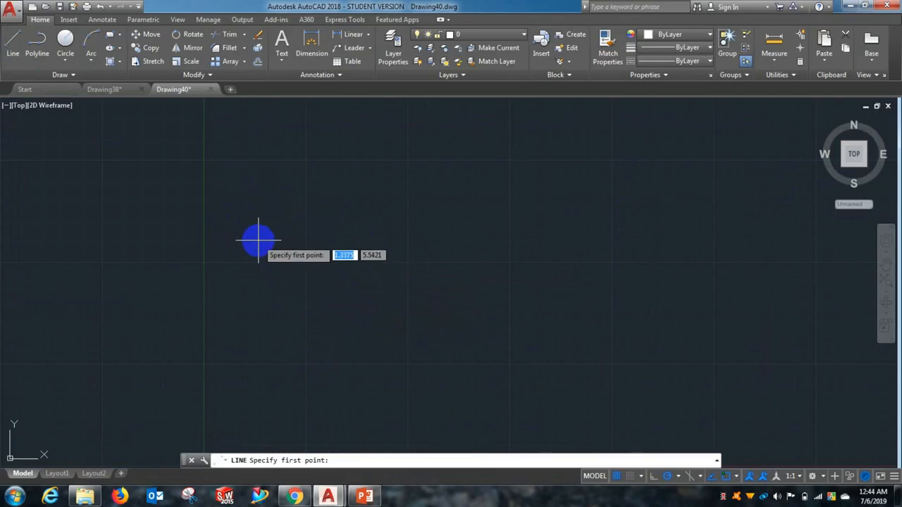
{"action": "left_click", "coordinate": [306, 325]}
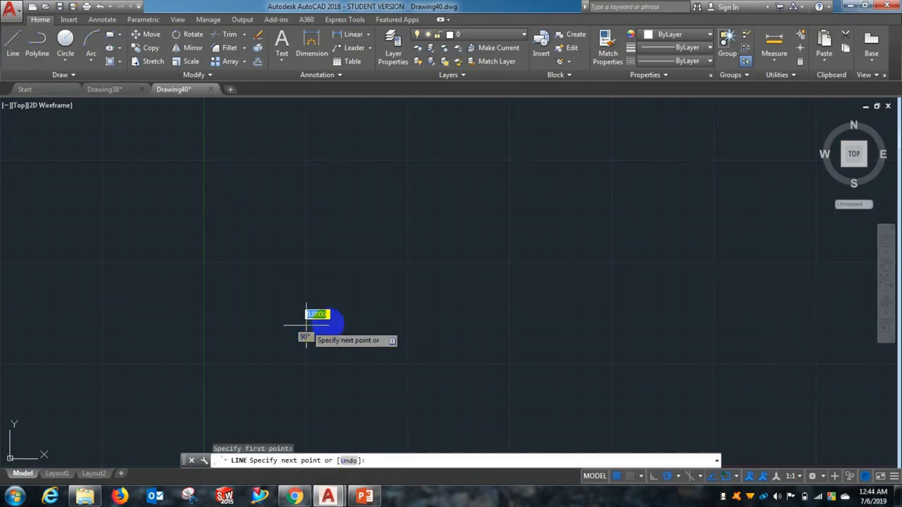
{"action": "left_click", "coordinate": [487, 325]}
{"action": "right_click", "coordinate": [489, 302]}
{"action": "left_click", "coordinate": [510, 308]}
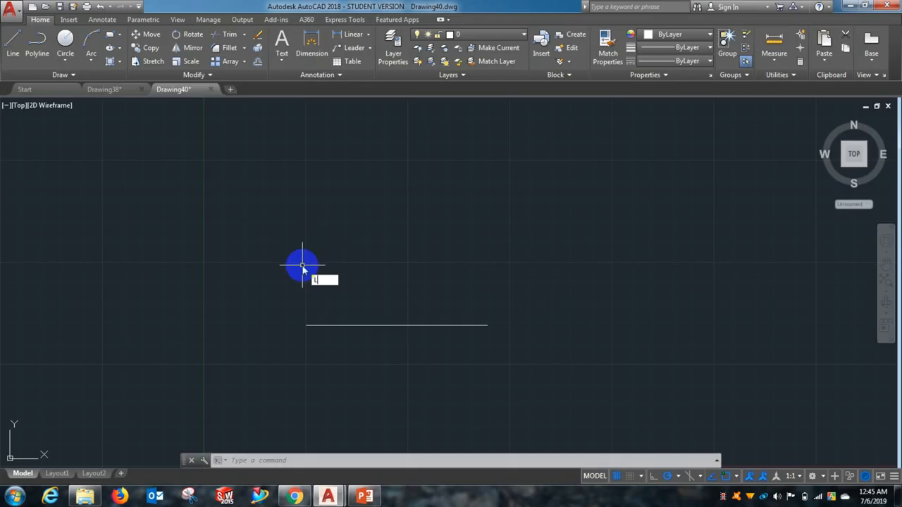
Step: Draw a 10-unit line at 35 degrees from the start point of the horizontal line
{"action": "type", "text": "INE"}
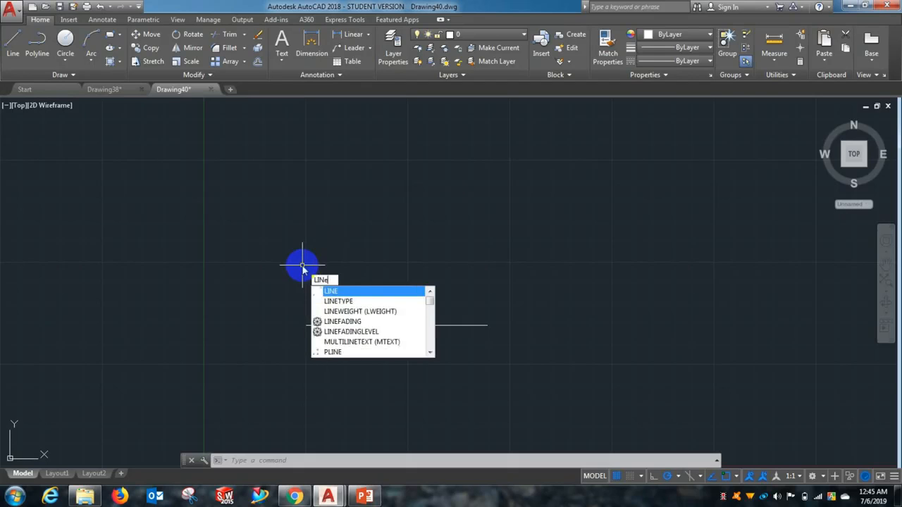
{"action": "key", "text": "Return"}
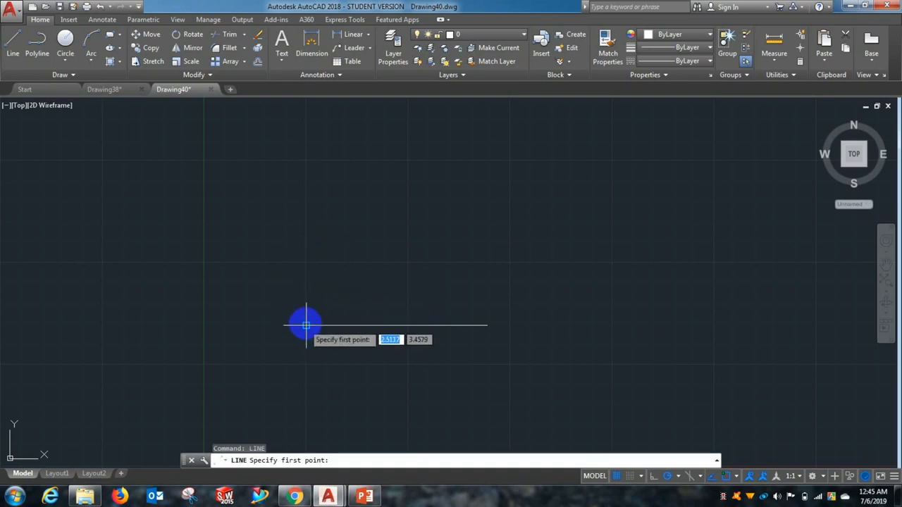
{"action": "left_click", "coordinate": [306, 325]}
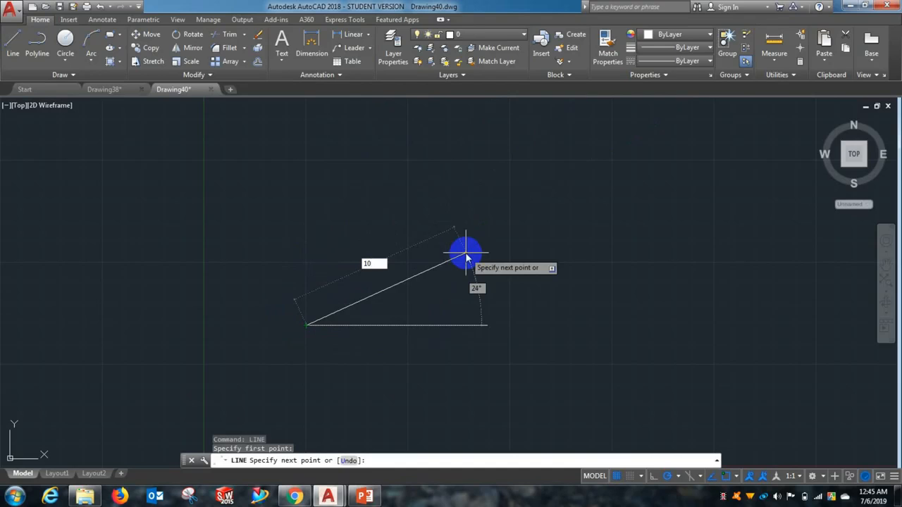
{"action": "left_click", "coordinate": [372, 264]}
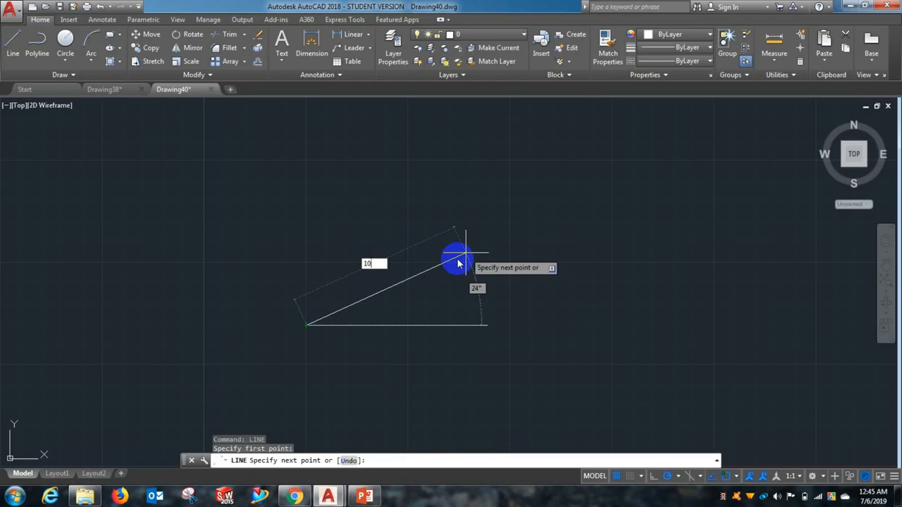
{"action": "key", "text": "Tab"}
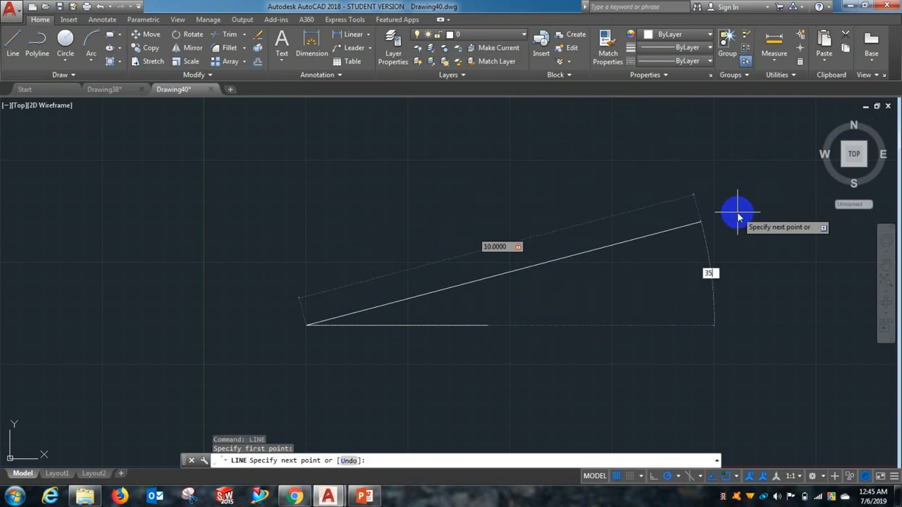
{"action": "key", "text": "Return"}
{"action": "scroll", "coordinate": [620, 289], "scroll_direction": "down", "scroll_amount": 3}
{"action": "scroll", "coordinate": [636, 268], "scroll_direction": "up", "scroll_amount": 1}
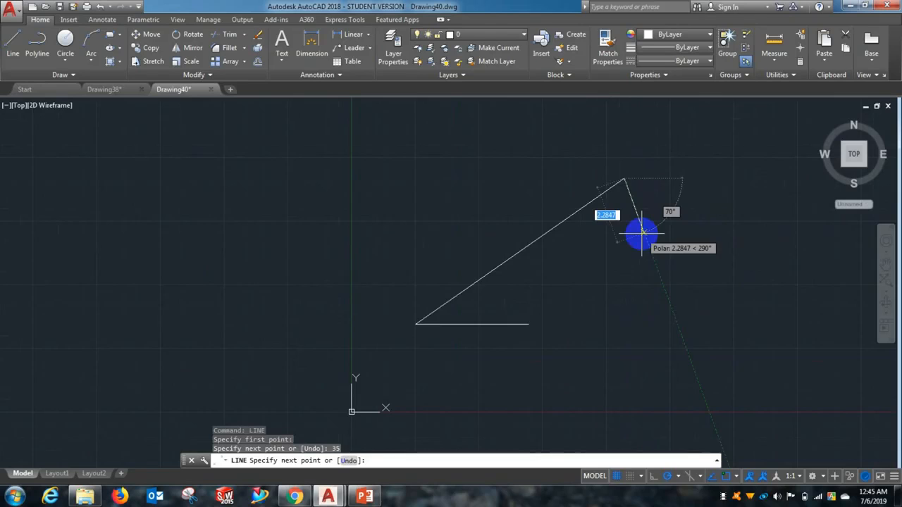
{"action": "key", "text": "Return"}
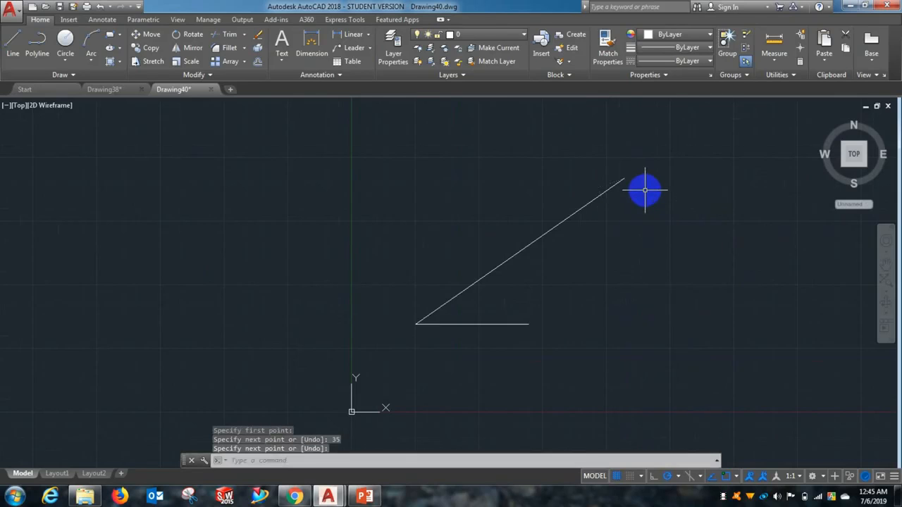
Step: Draw an open two-segment polyline beside the lines, with a horizontal base starting near (12.9, 3.7) and a second segment rising at about 110 degrees
{"action": "mouse_move", "coordinate": [645, 189]}
{"action": "middle_mouse_down"}
{"action": "mouse_move", "coordinate": [596, 205]}
{"action": "mouse_move", "coordinate": [439, 209]}
{"action": "middle_mouse_up"}
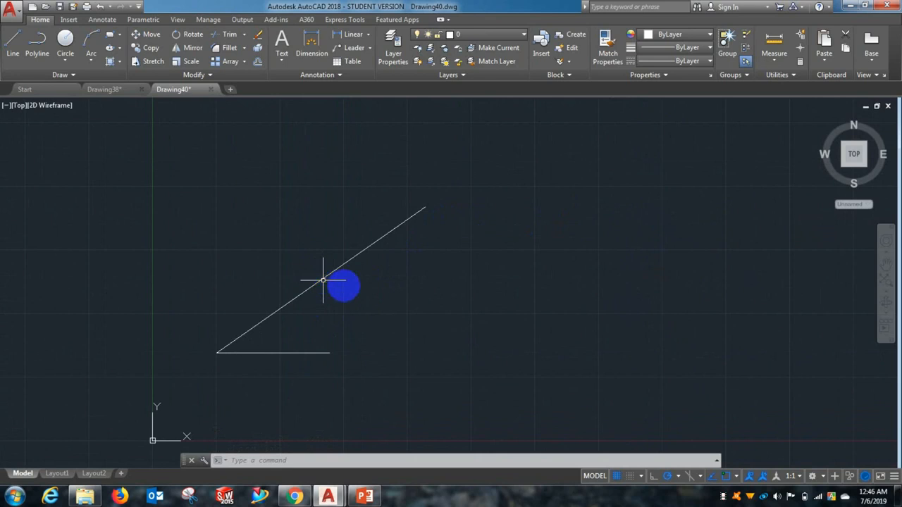
{"action": "middle_click_drag", "start_coordinate": [409, 302], "coordinate": [277, 314]}
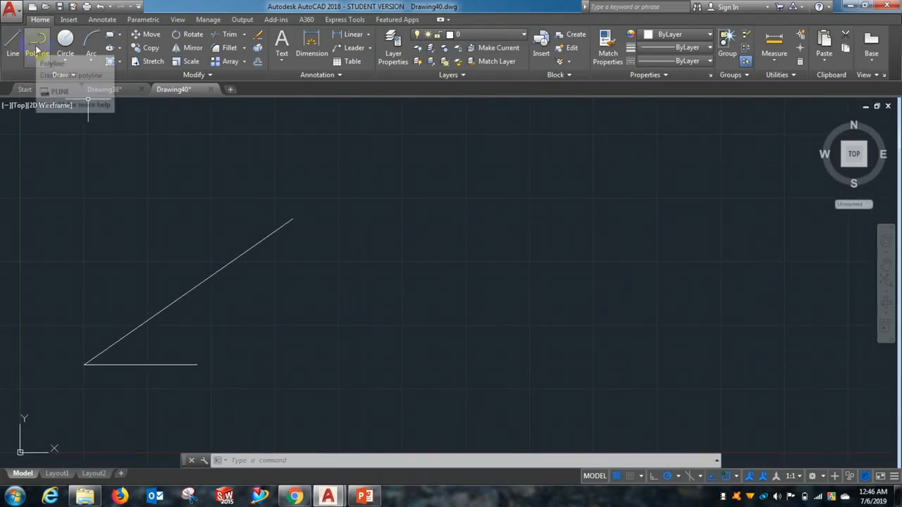
{"action": "left_click", "coordinate": [36, 46]}
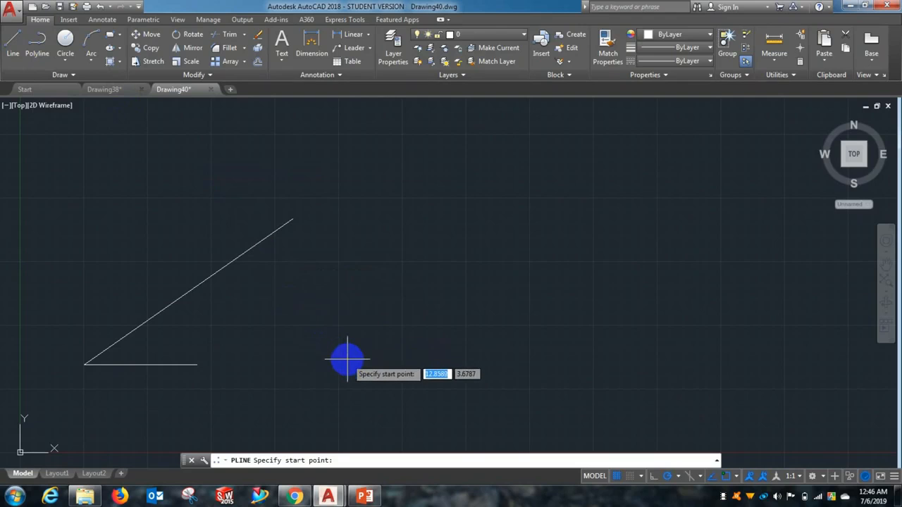
{"action": "left_click", "coordinate": [347, 359]}
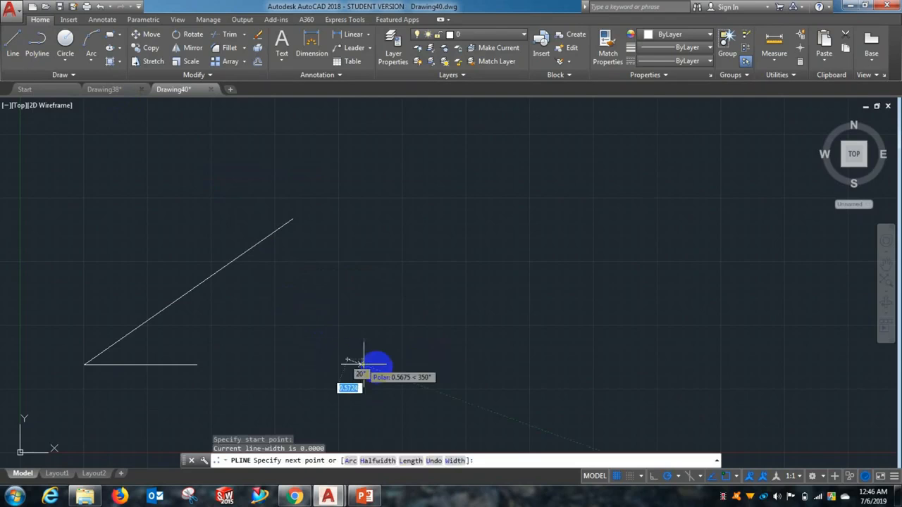
{"action": "left_click", "coordinate": [477, 359]}
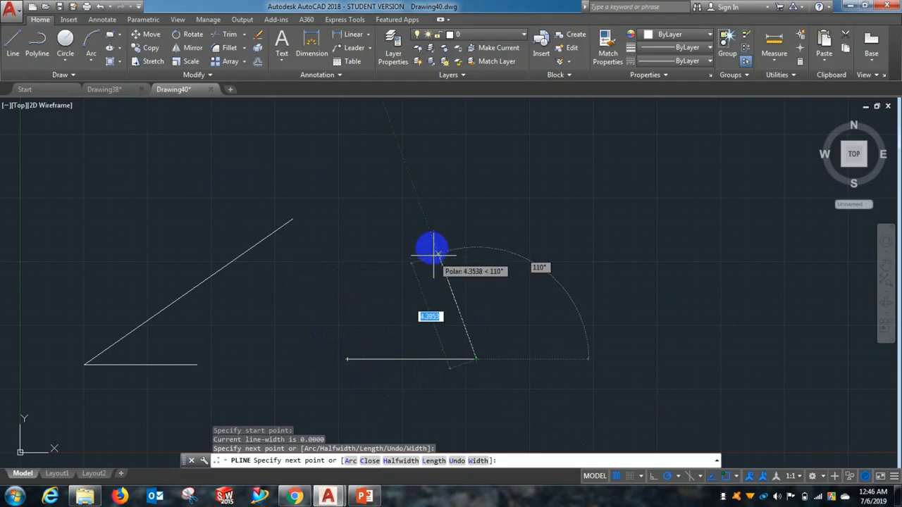
{"action": "left_click", "coordinate": [433, 241]}
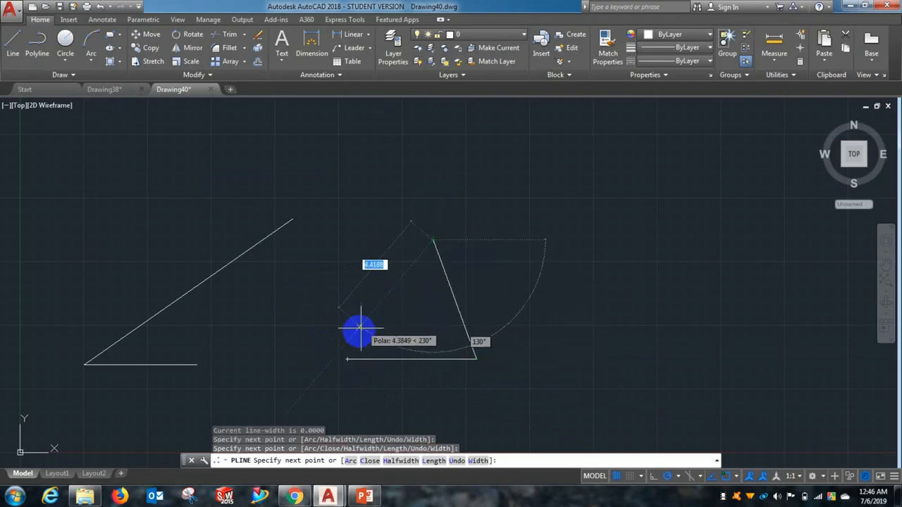
{"action": "right_click", "coordinate": [410, 204]}
{"action": "left_click", "coordinate": [429, 221]}
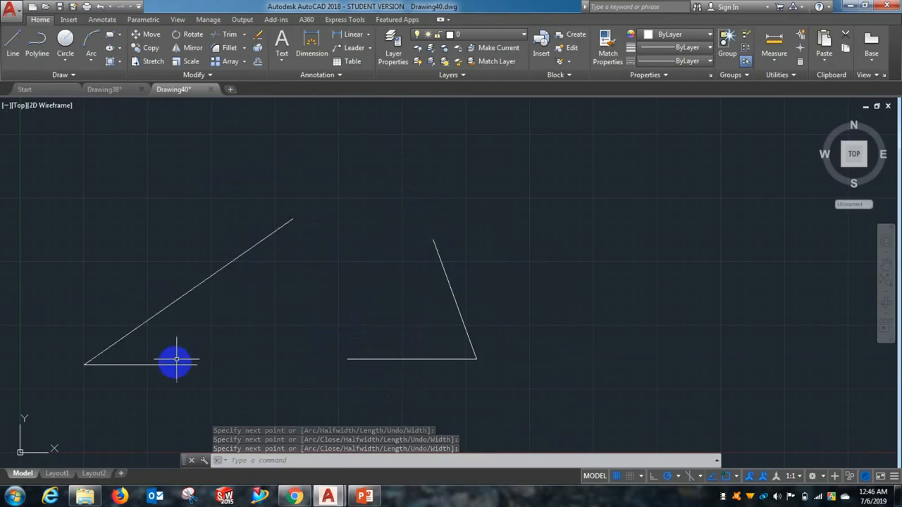
Step: Explode the two-segment polyline into separate lines
{"action": "scroll", "coordinate": [147, 364], "scroll_direction": "up", "scroll_amount": 4}
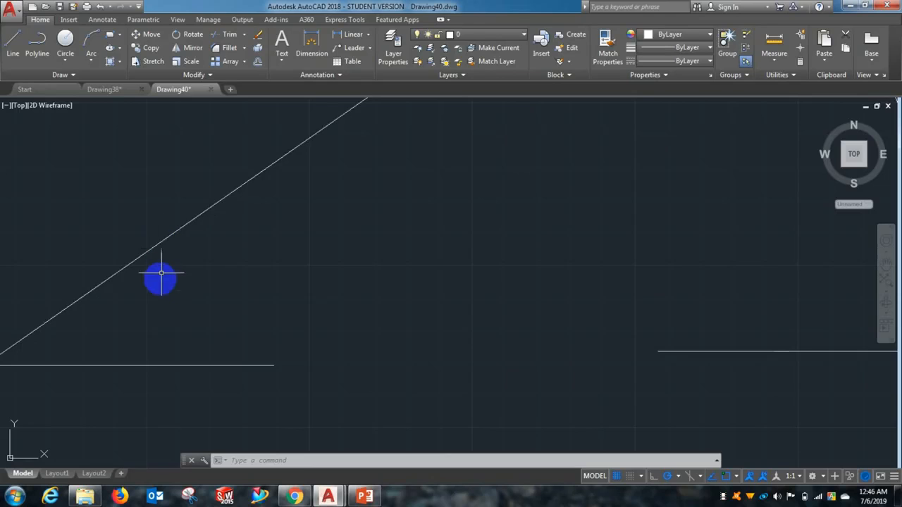
{"action": "scroll", "coordinate": [155, 312], "scroll_direction": "down", "scroll_amount": 2}
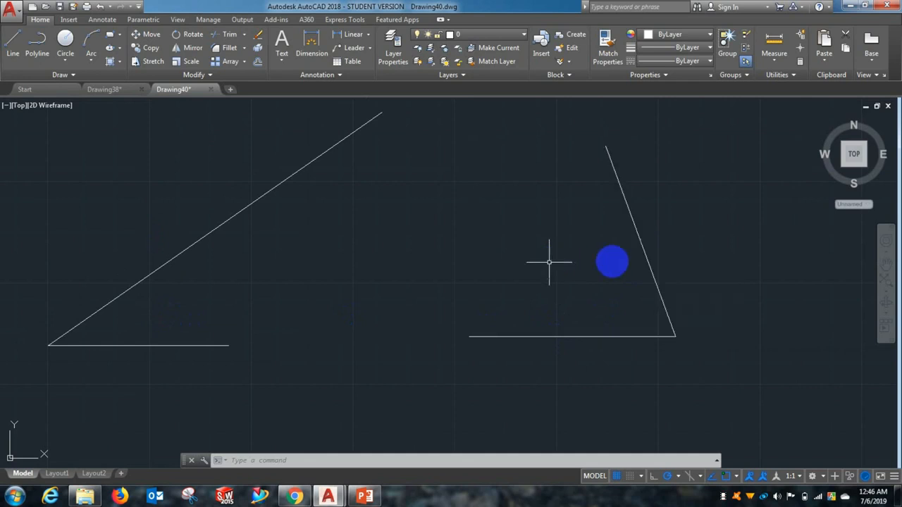
{"action": "middle_click_drag", "start_coordinate": [556, 261], "coordinate": [464, 299]}
{"action": "scroll", "coordinate": [464, 300], "scroll_direction": "down", "scroll_amount": 2}
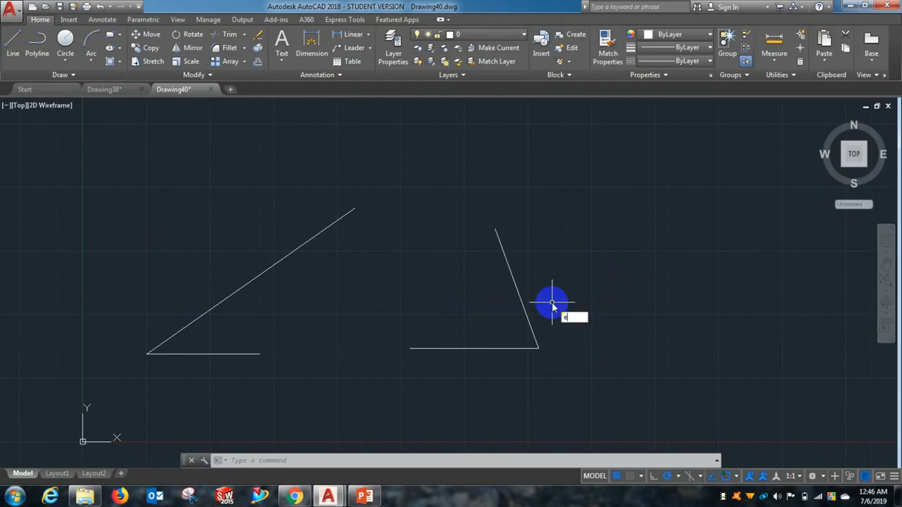
{"action": "type", "text": "xplo"}
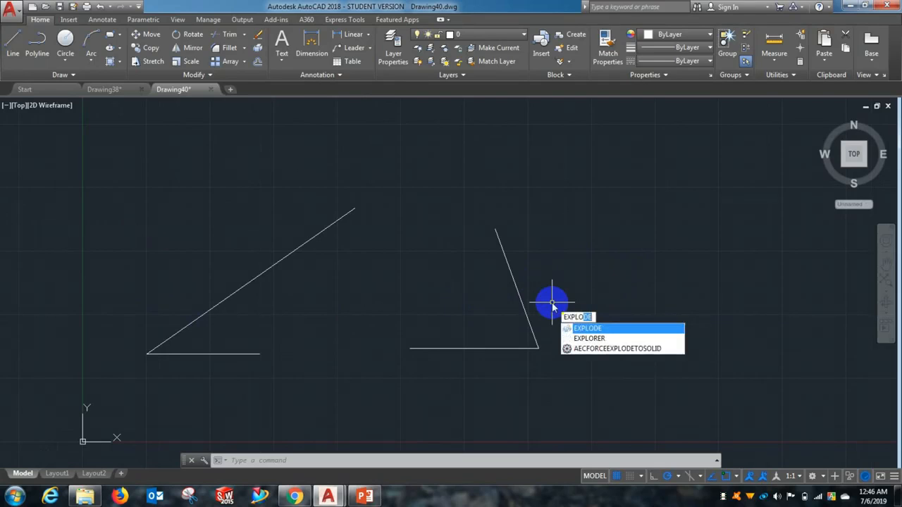
{"action": "type", "text": "de"}
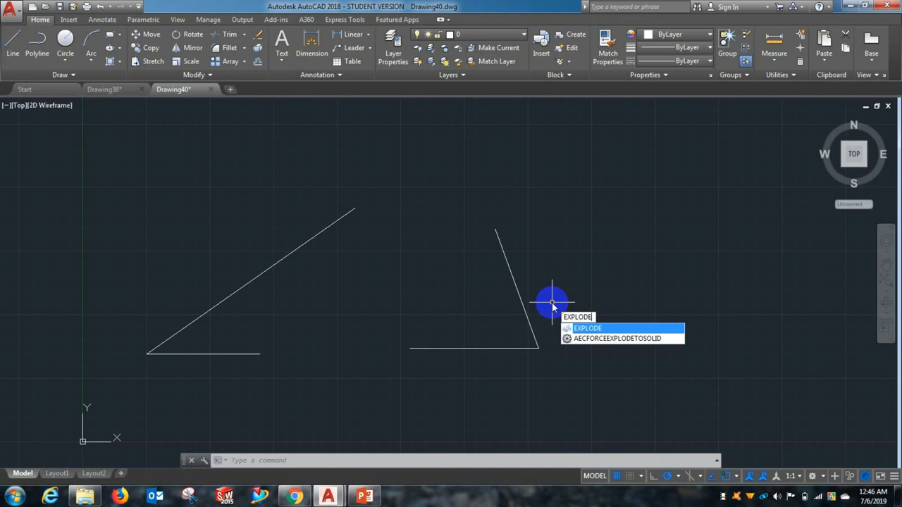
{"action": "key", "text": "Return"}
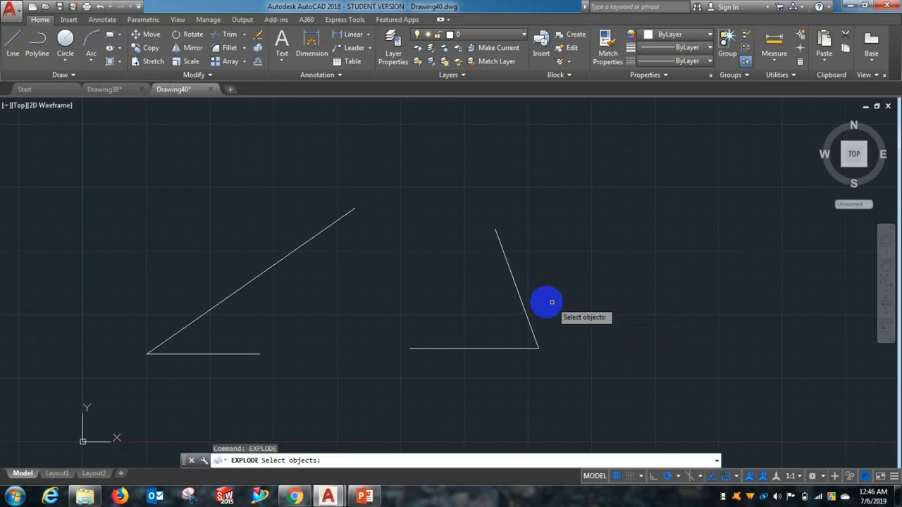
{"action": "left_click", "coordinate": [524, 312]}
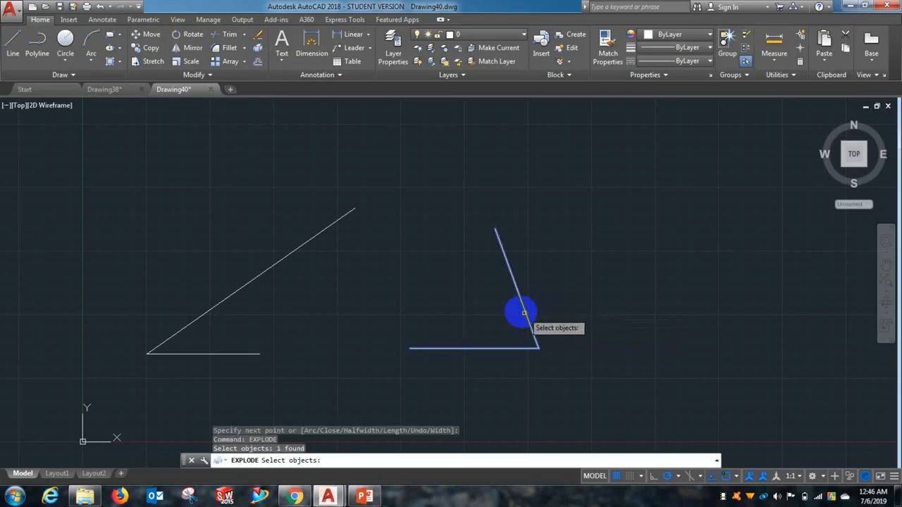
{"action": "key", "text": "Return"}
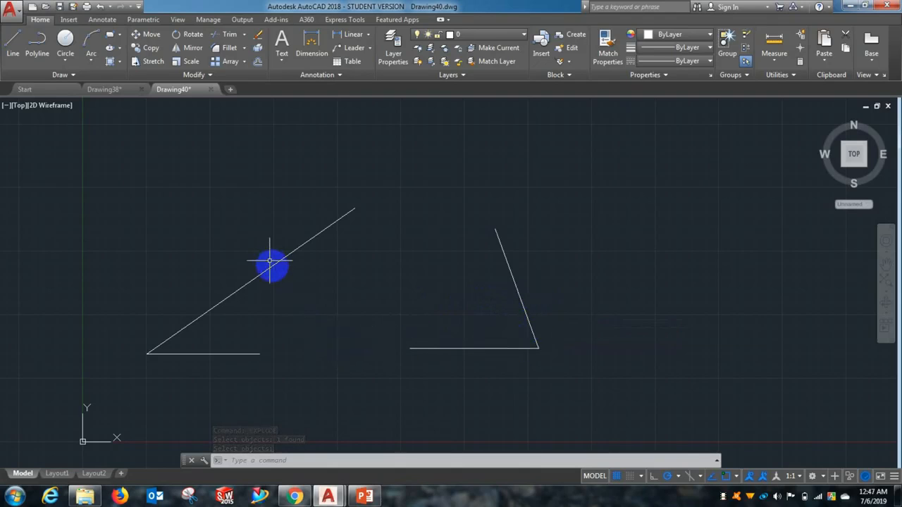
Step: Join the 35-degree line and the horizontal line it starts from into one polyline
{"action": "mouse_move", "coordinate": [272, 265]}
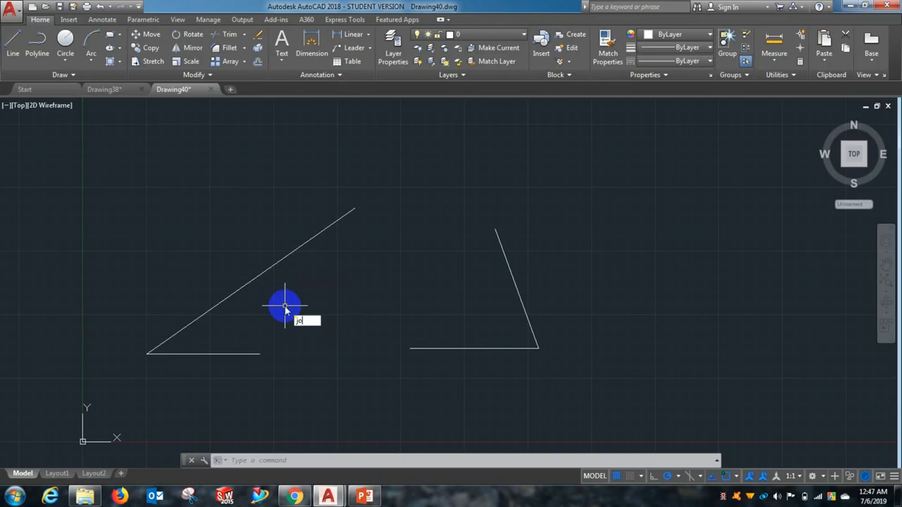
{"action": "type", "text": "i"}
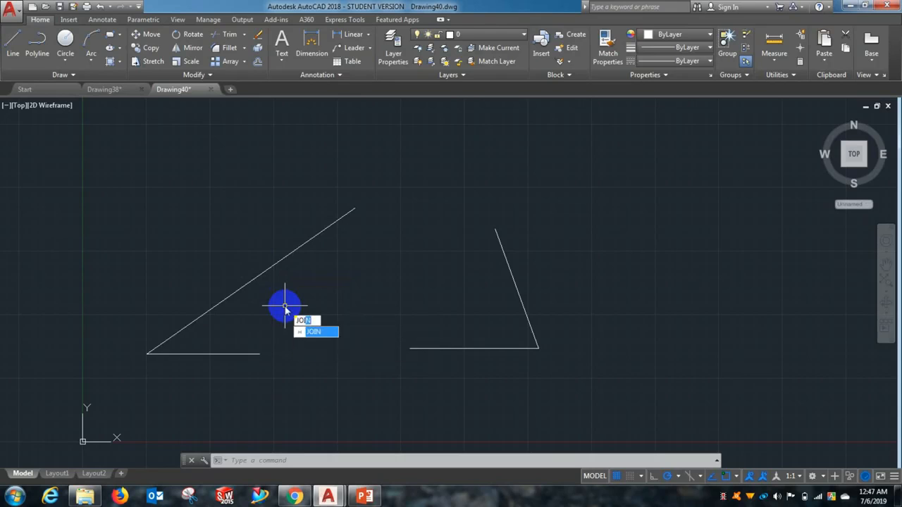
{"action": "key", "text": "Return"}
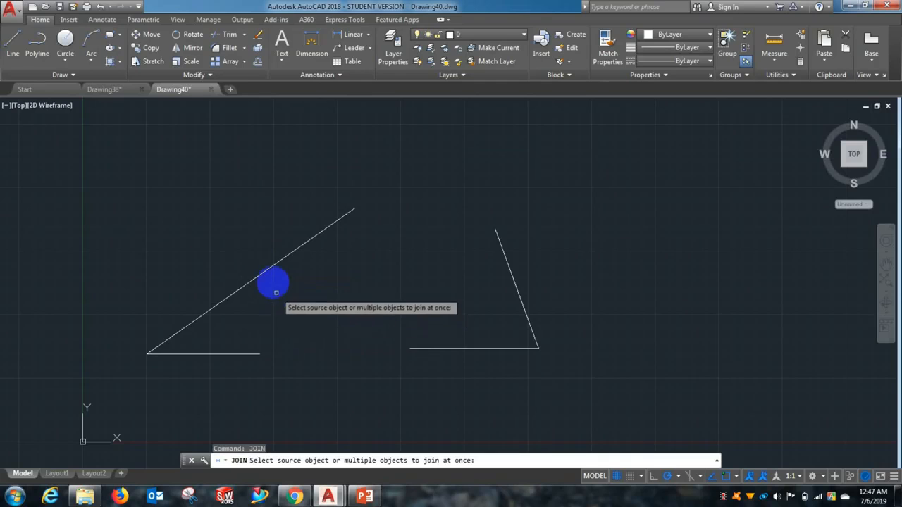
{"action": "left_click", "coordinate": [266, 268]}
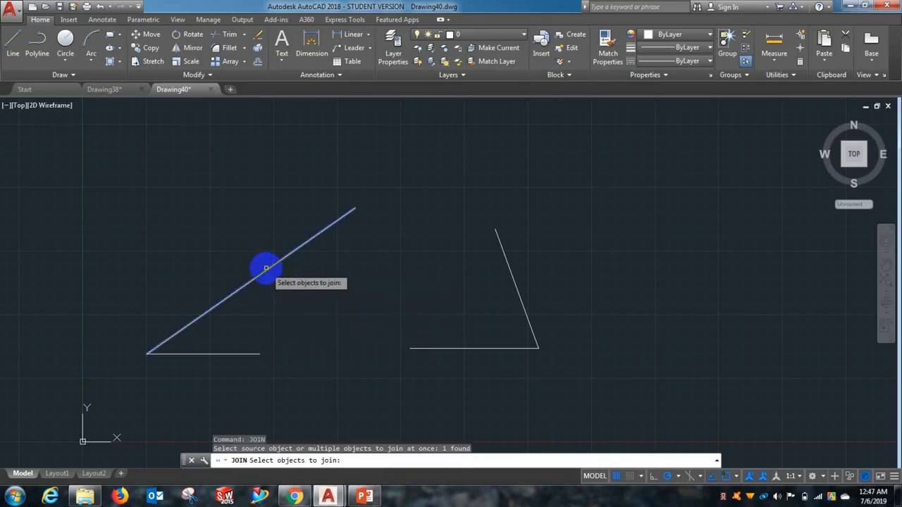
{"action": "left_click", "coordinate": [233, 352]}
{"action": "left_click", "coordinate": [230, 358]}
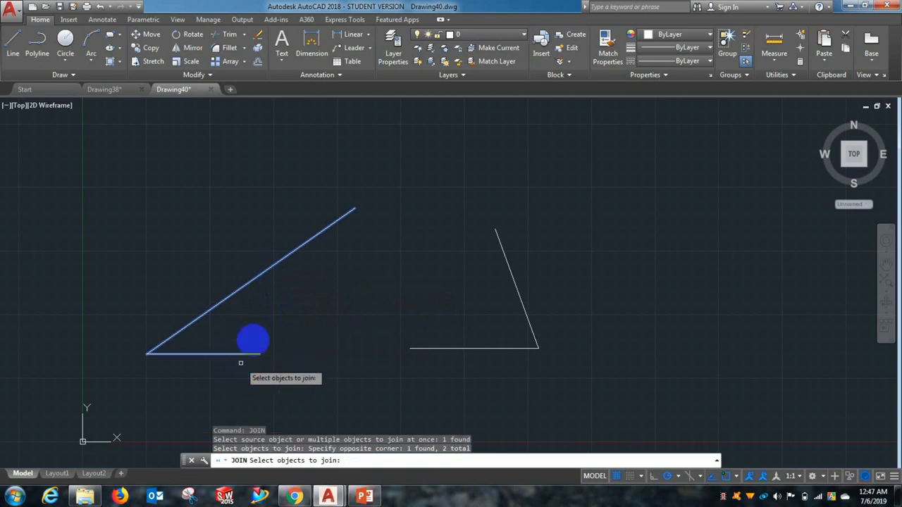
{"action": "key", "text": "Return"}
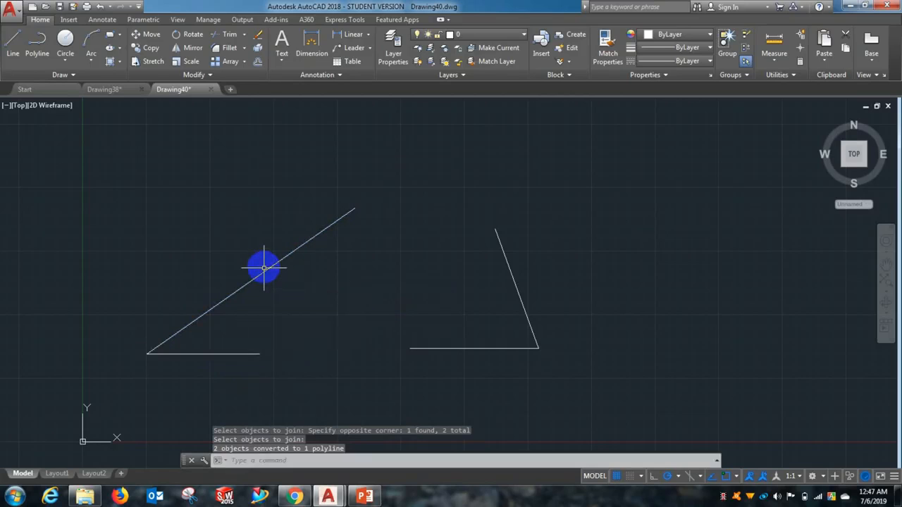
{"action": "mouse_move", "coordinate": [259, 274]}
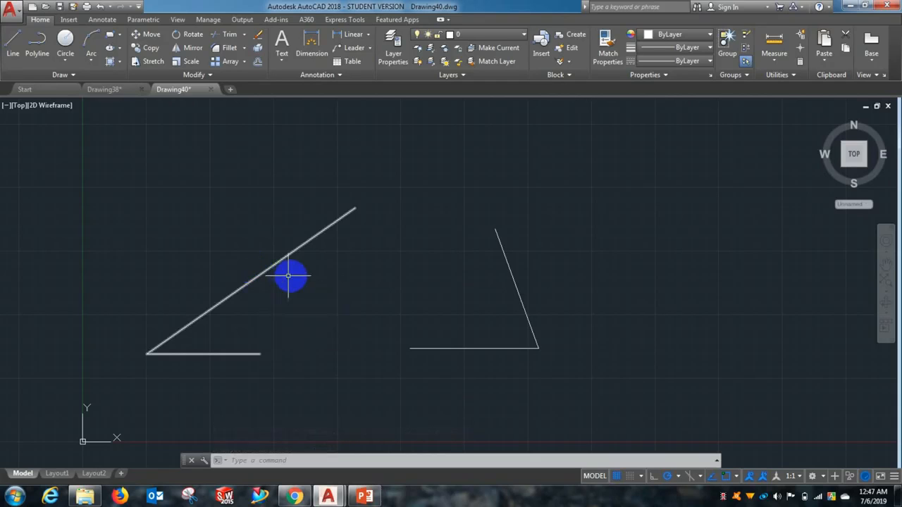
Step: Switch to PowerPoint to check the Draw Bar topic list, and return to the AutoCAD drawing
{"action": "left_click", "coordinate": [364, 497]}
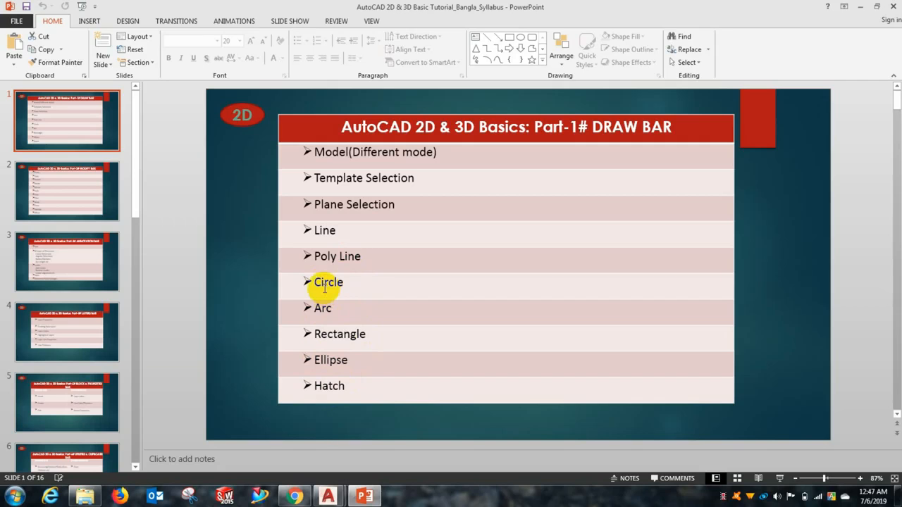
{"action": "left_click", "coordinate": [364, 497]}
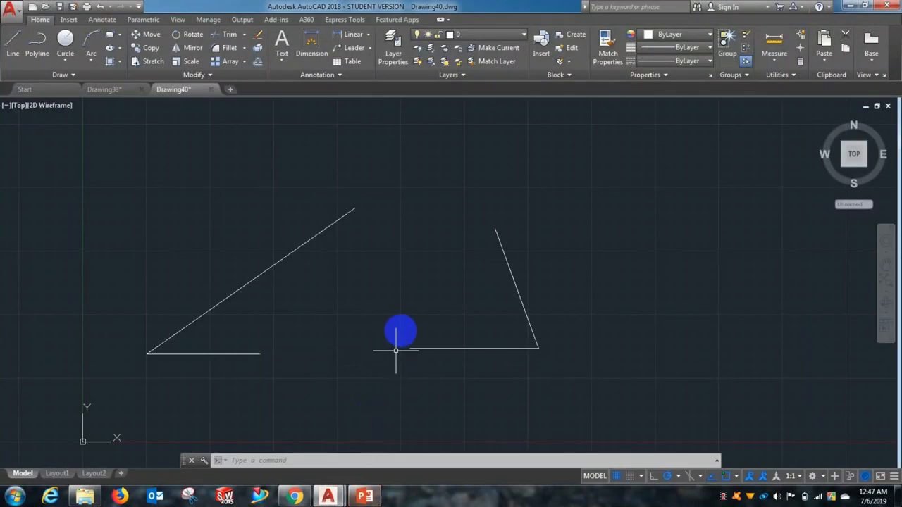
Step: Draw a circle with a radius of 5, centred on the shared start point of the 35-degree and horizontal lines
{"action": "left_click", "coordinate": [67, 58]}
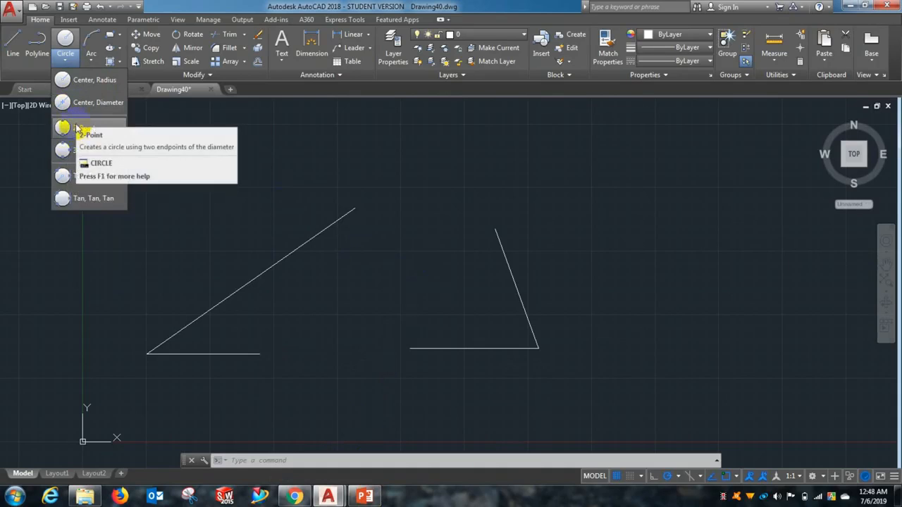
{"action": "left_click", "coordinate": [76, 80]}
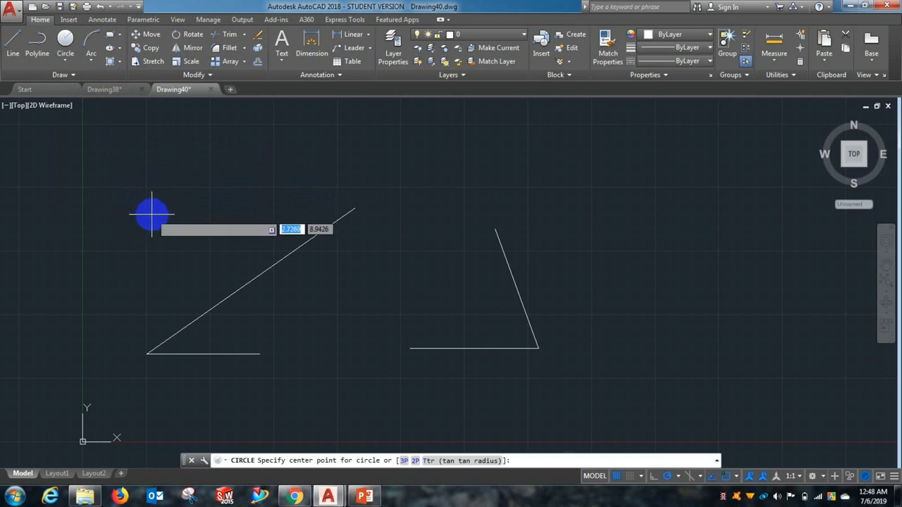
{"action": "left_click", "coordinate": [145, 353]}
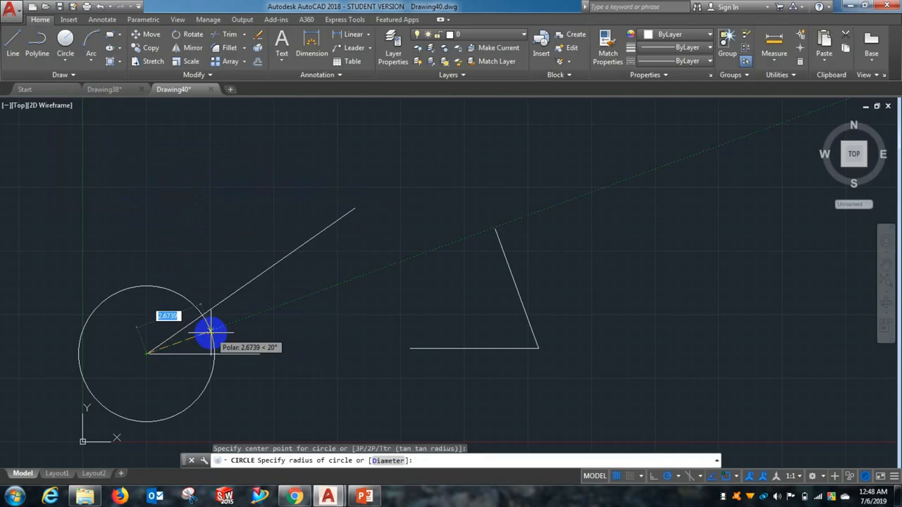
{"action": "type", "text": "5"}
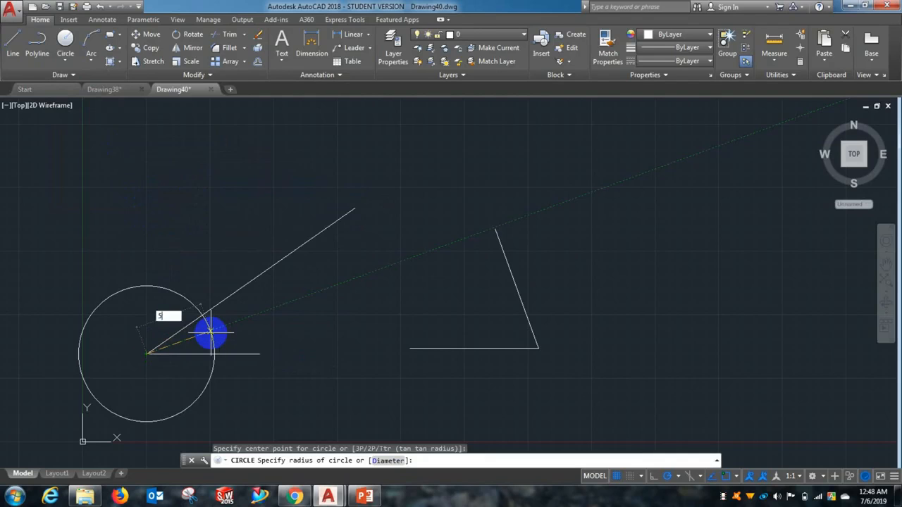
{"action": "key", "text": "Return"}
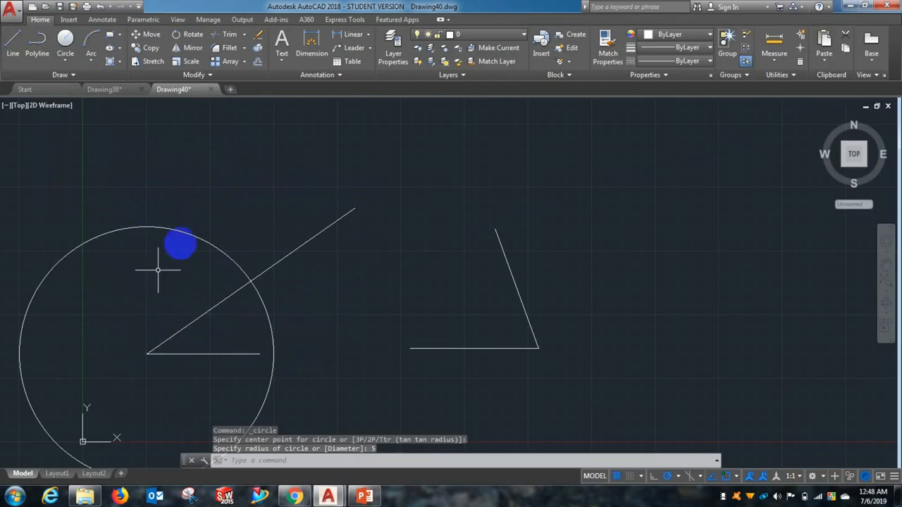
Step: Draw a 3-point circle through both ends of the second horizontal line and the upper end of the slanted line
{"action": "left_click", "coordinate": [65, 61]}
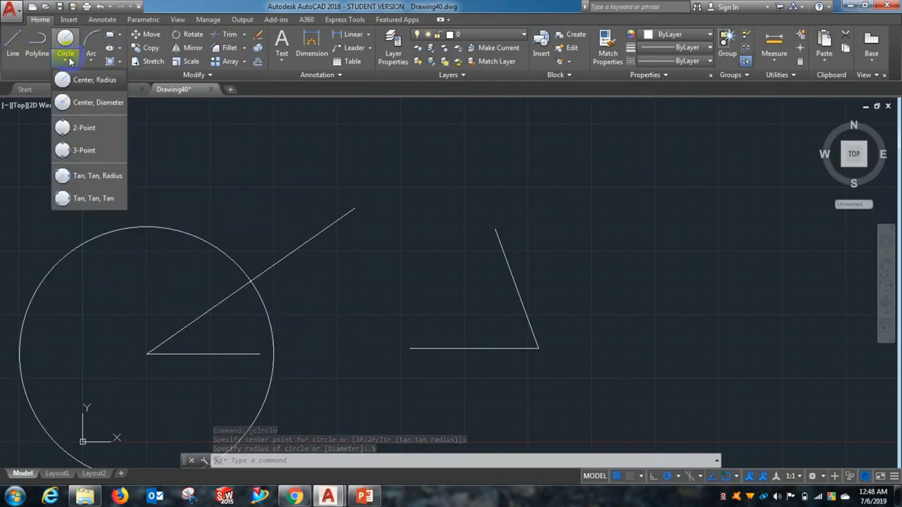
{"action": "left_click", "coordinate": [79, 150]}
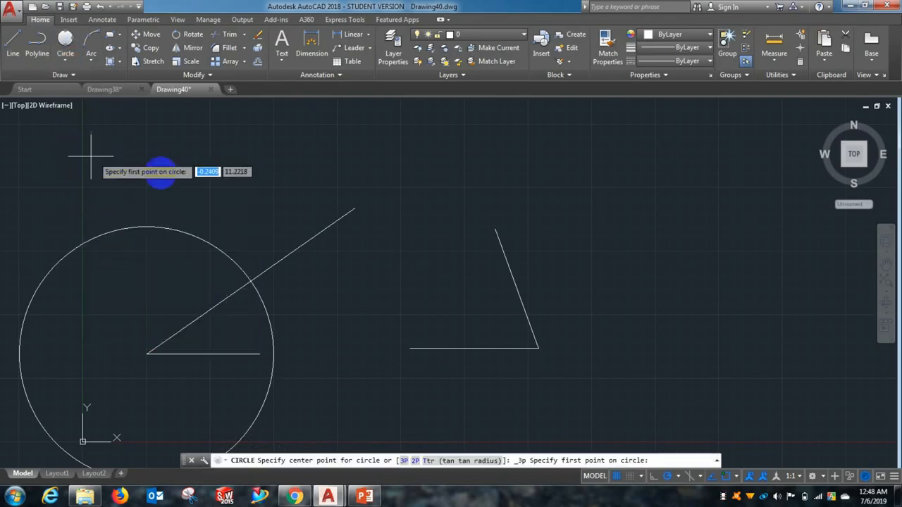
{"action": "left_click", "coordinate": [409, 348]}
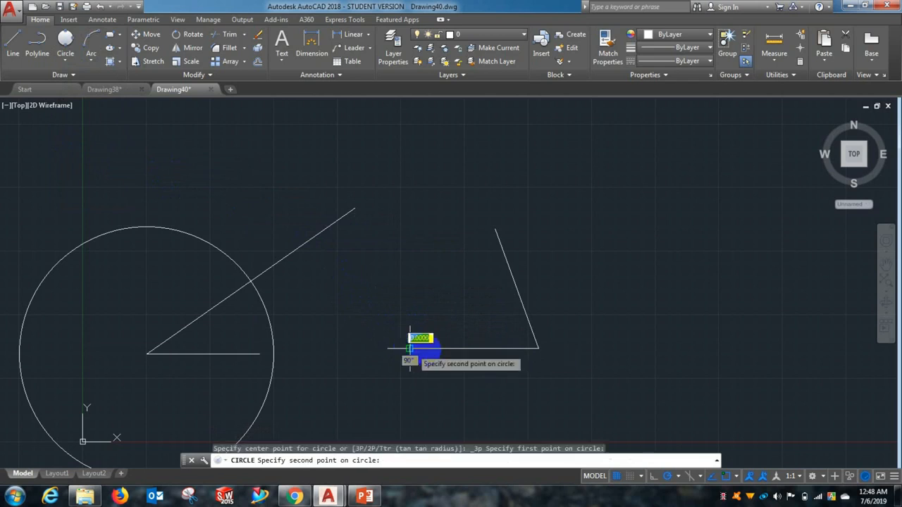
{"action": "left_click", "coordinate": [538, 348]}
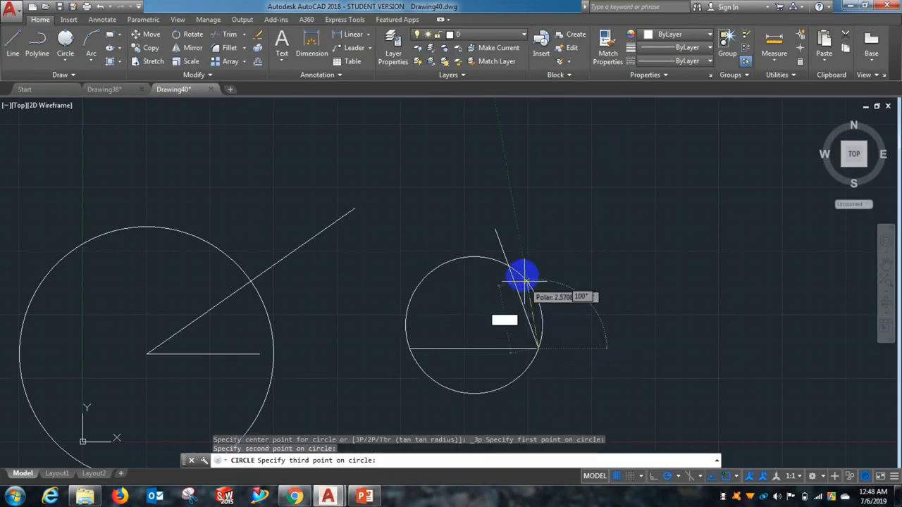
{"action": "left_click", "coordinate": [495, 228]}
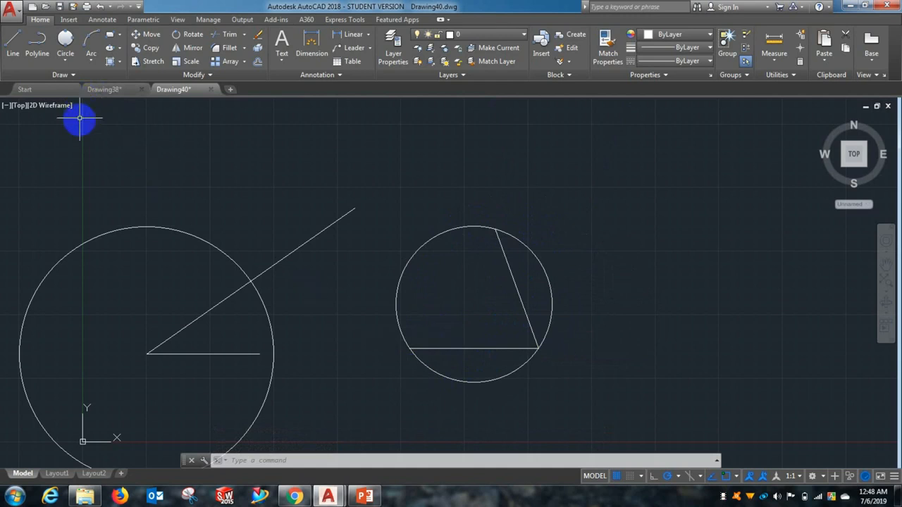
Step: Draw two connected lines forming an L beside the 3-point circle, with the vertical leg about 3.6 units long
{"action": "left_click", "coordinate": [93, 62]}
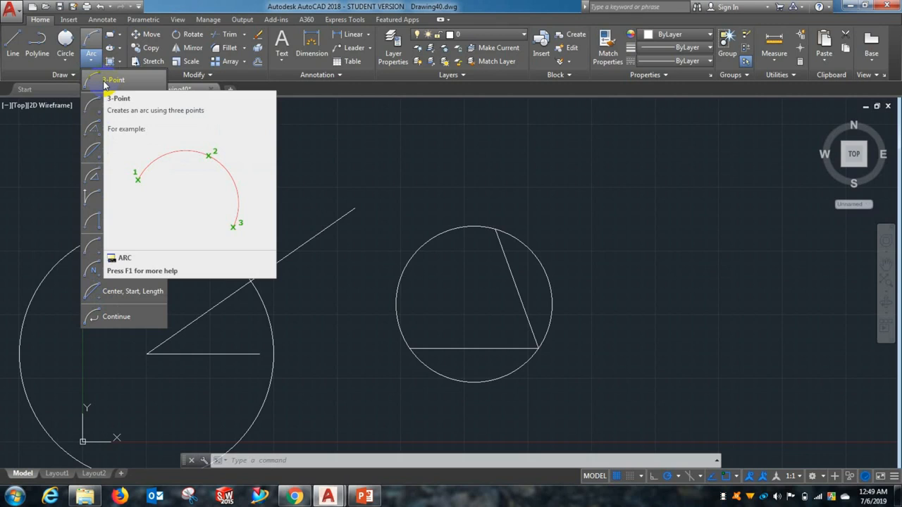
{"action": "left_click", "coordinate": [13, 44]}
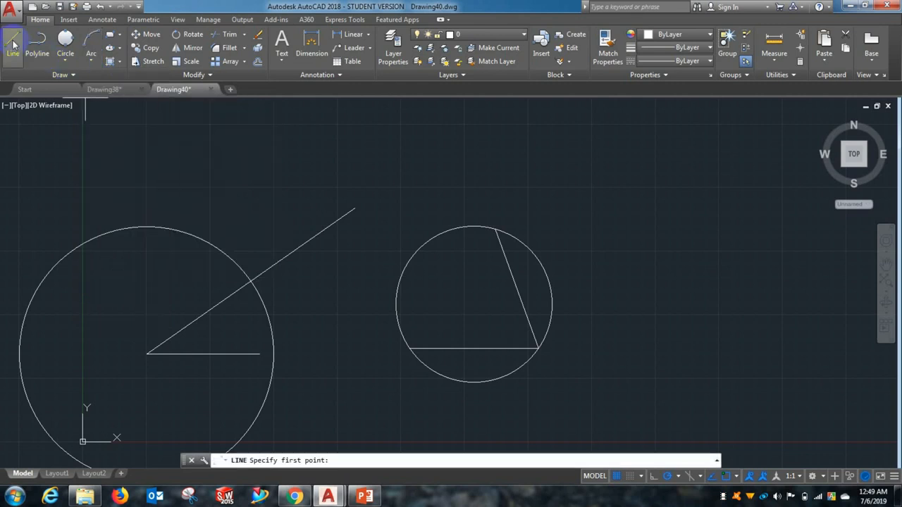
{"action": "left_click", "coordinate": [617, 244]}
{"action": "left_click", "coordinate": [616, 333]}
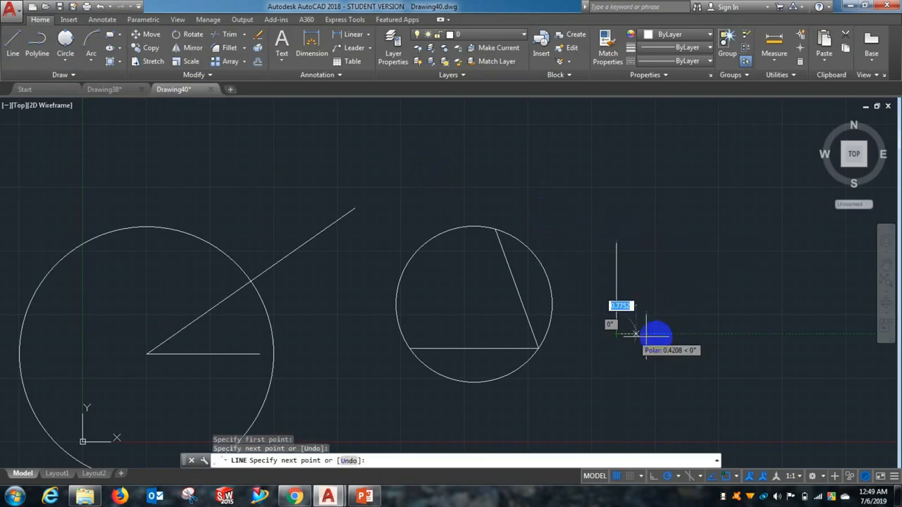
{"action": "left_click", "coordinate": [716, 333]}
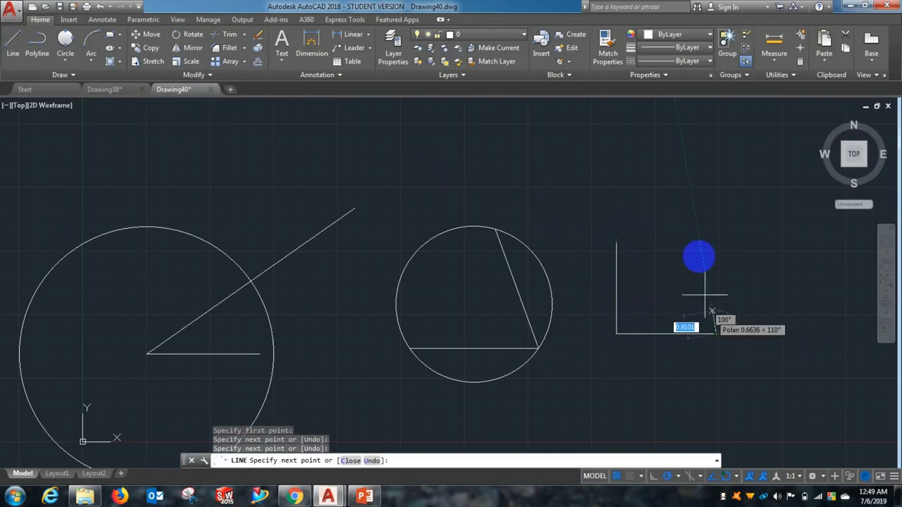
{"action": "right_click", "coordinate": [708, 244]}
{"action": "left_click", "coordinate": [713, 254]}
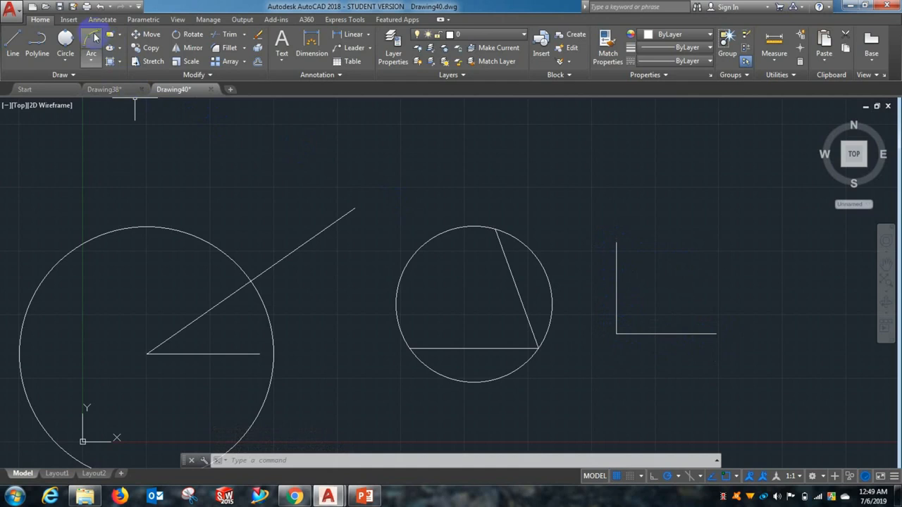
Step: Draw a 3-point arc from the L's upper end through its corner to the free end of its horizontal leg
{"action": "left_click", "coordinate": [92, 36]}
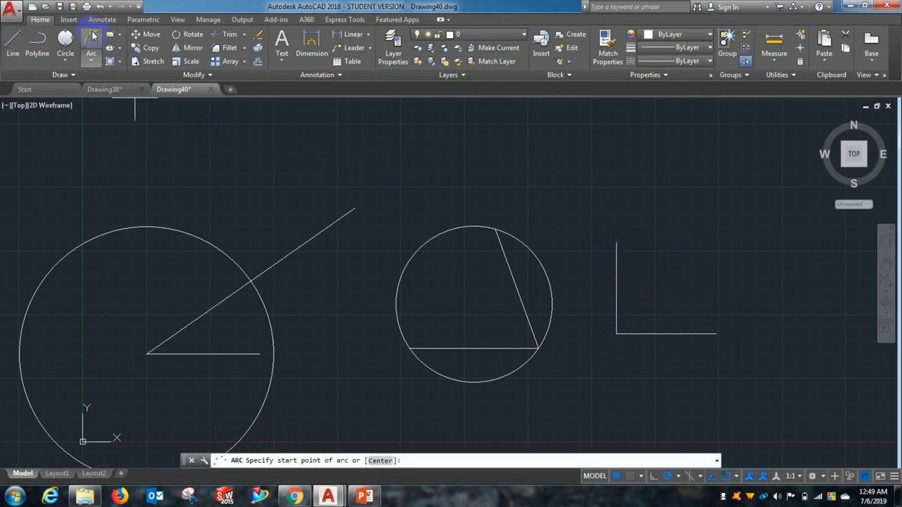
{"action": "left_click", "coordinate": [617, 243]}
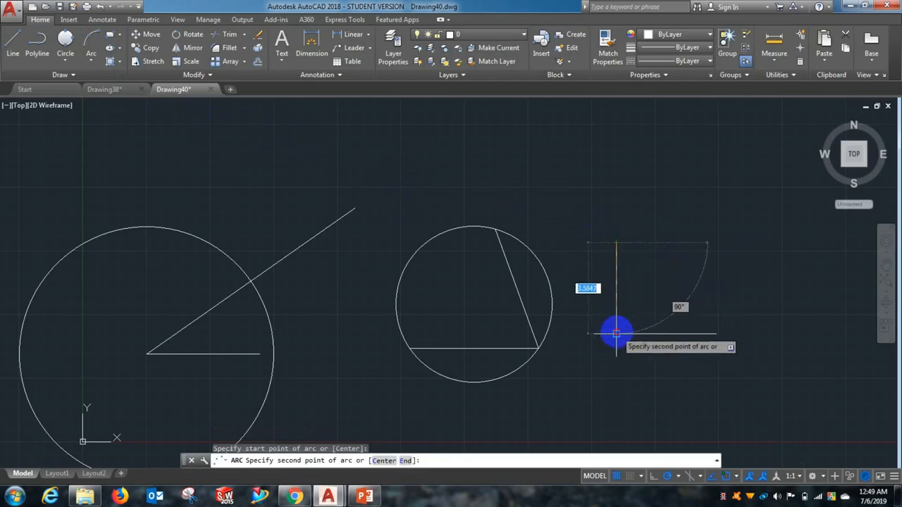
{"action": "left_click", "coordinate": [617, 334]}
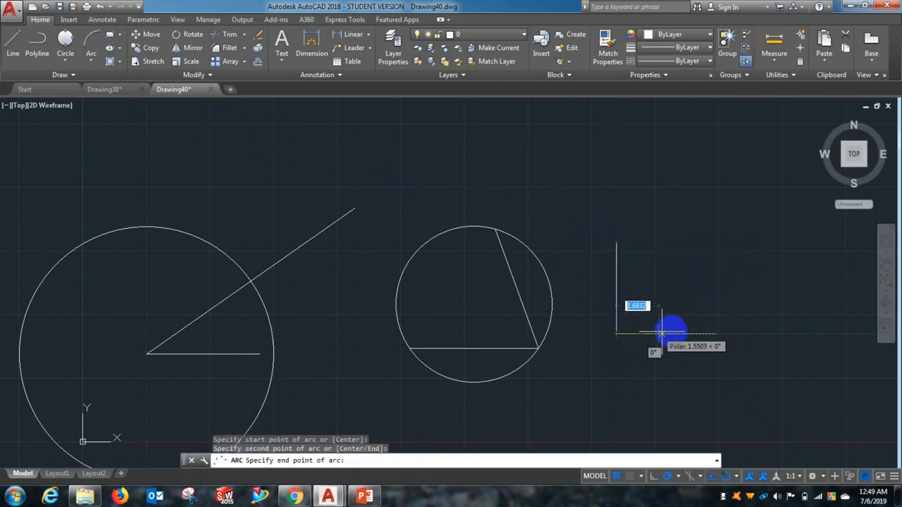
{"action": "left_click", "coordinate": [715, 334]}
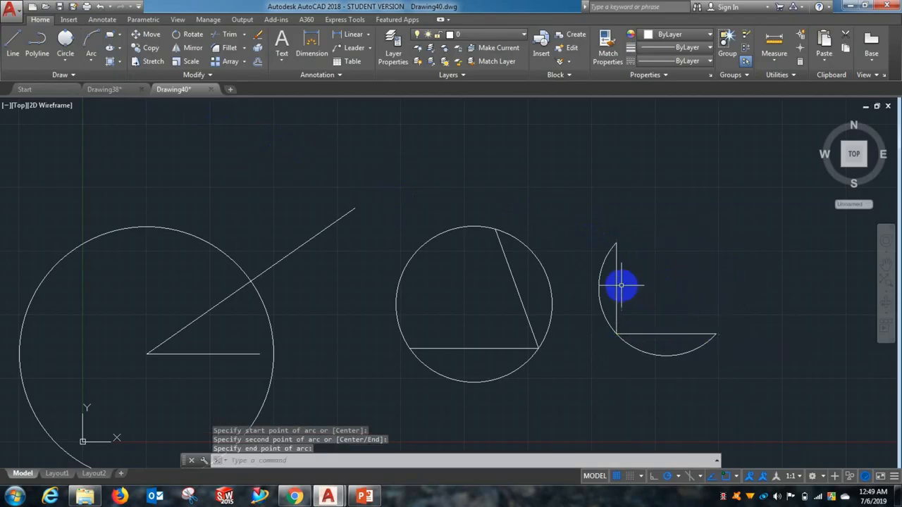
Step: Draw a Start, End, Direction arc between the ends of the horizontal line inside the large circle, with a 30-degree tangent direction
{"action": "left_click", "coordinate": [91, 59]}
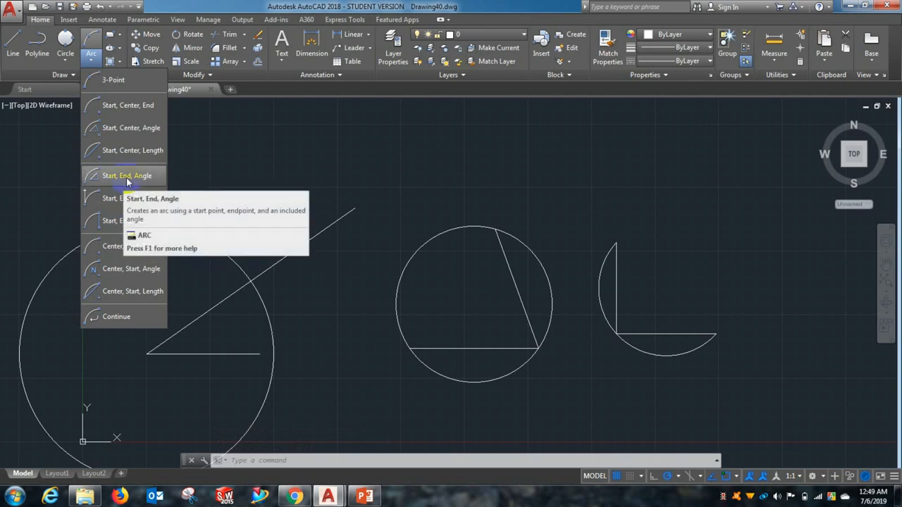
{"action": "left_click", "coordinate": [146, 354]}
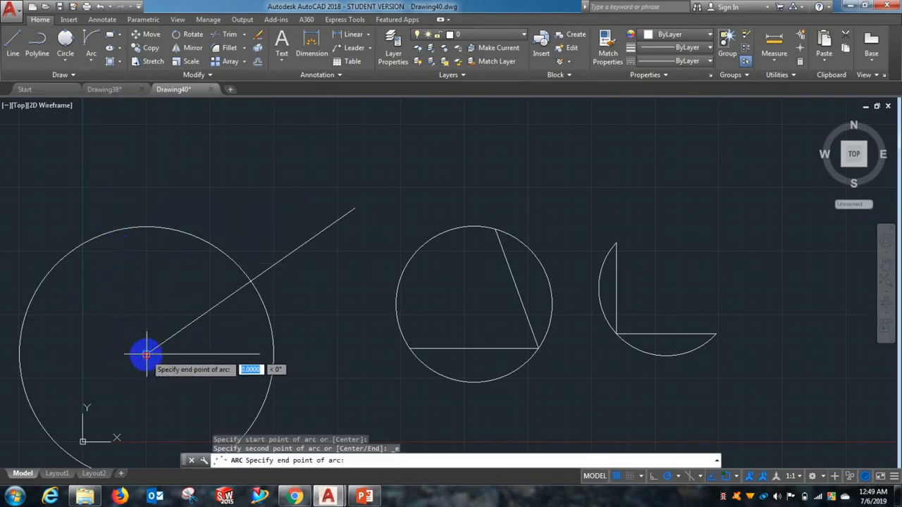
{"action": "left_click", "coordinate": [259, 354]}
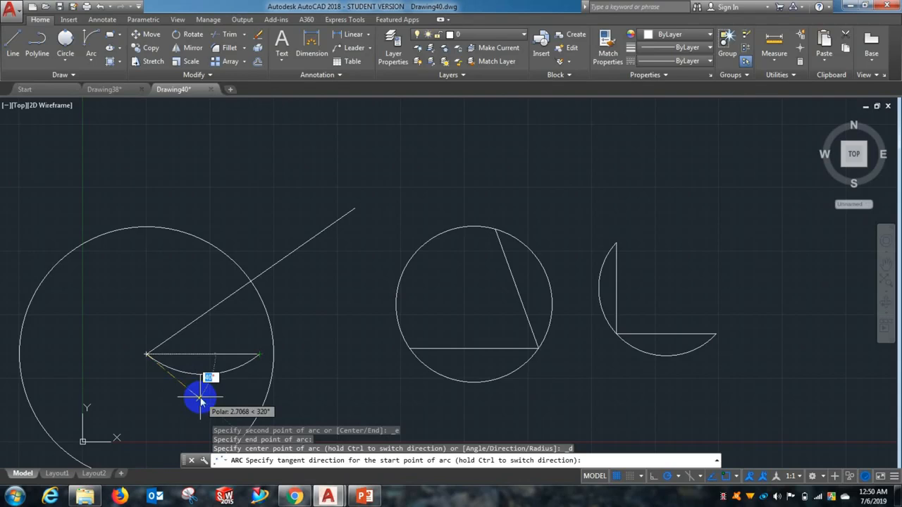
{"action": "type", "text": "30"}
{"action": "key", "text": "Return"}
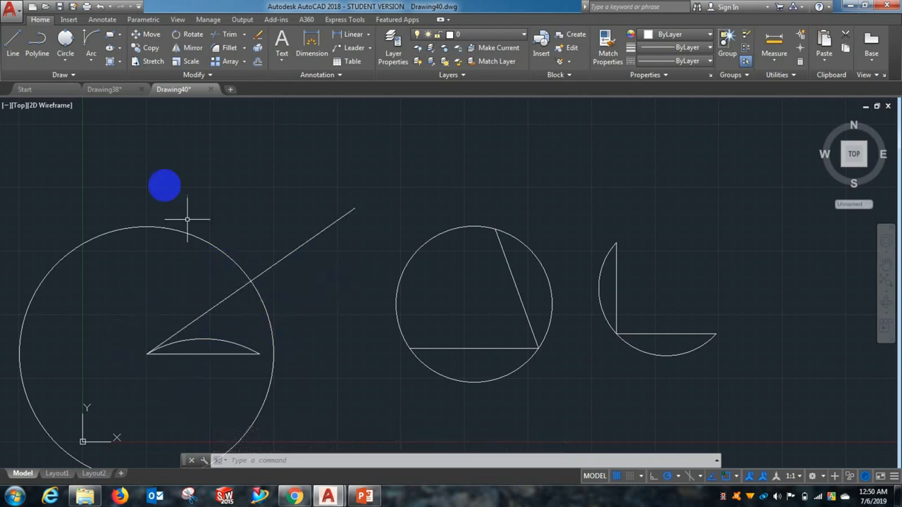
Step: Start a rectangle with its first corner in the empty area beside the L-shaped lines and their arc
{"action": "left_click", "coordinate": [111, 35]}
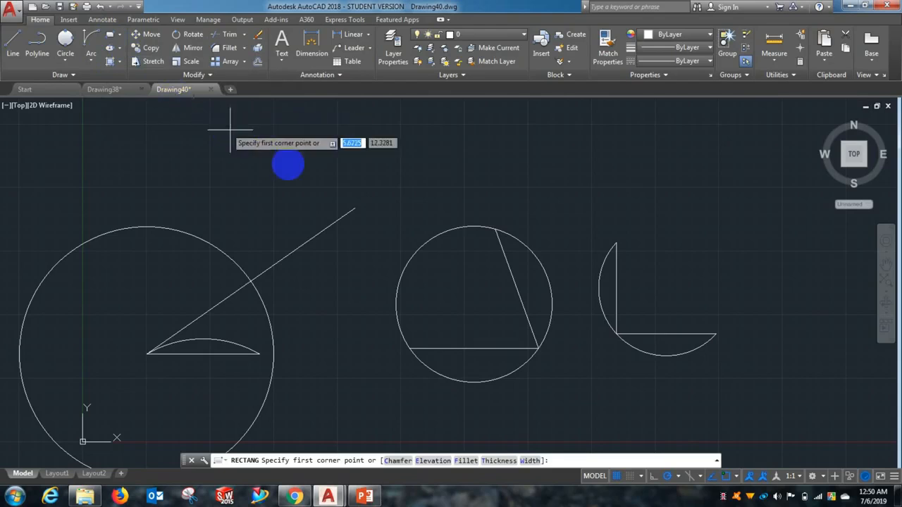
{"action": "scroll", "coordinate": [191, 189], "scroll_direction": "down", "scroll_amount": 2}
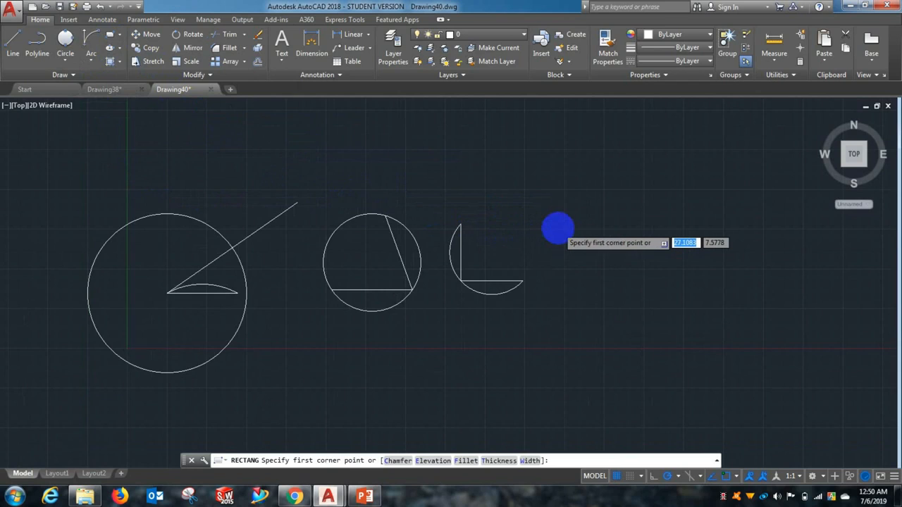
{"action": "scroll", "coordinate": [557, 228], "scroll_direction": "up", "scroll_amount": 2}
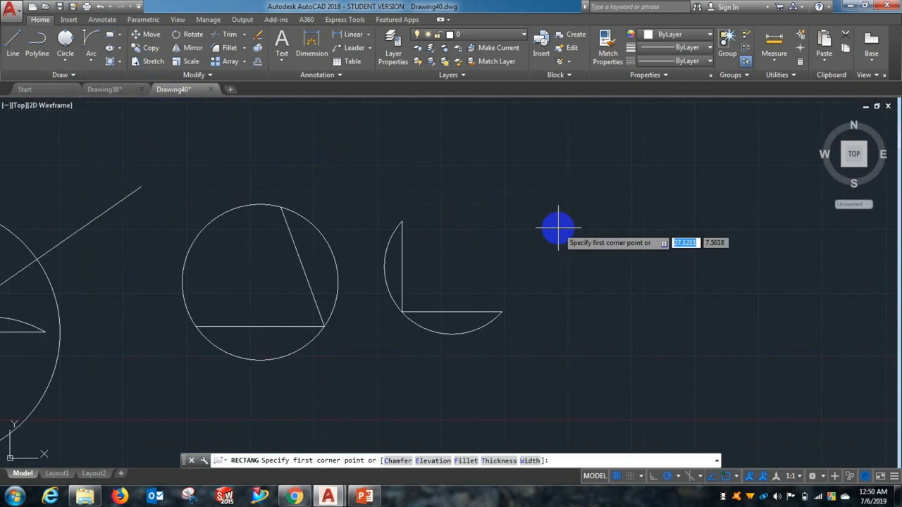
{"action": "left_click", "coordinate": [575, 290]}
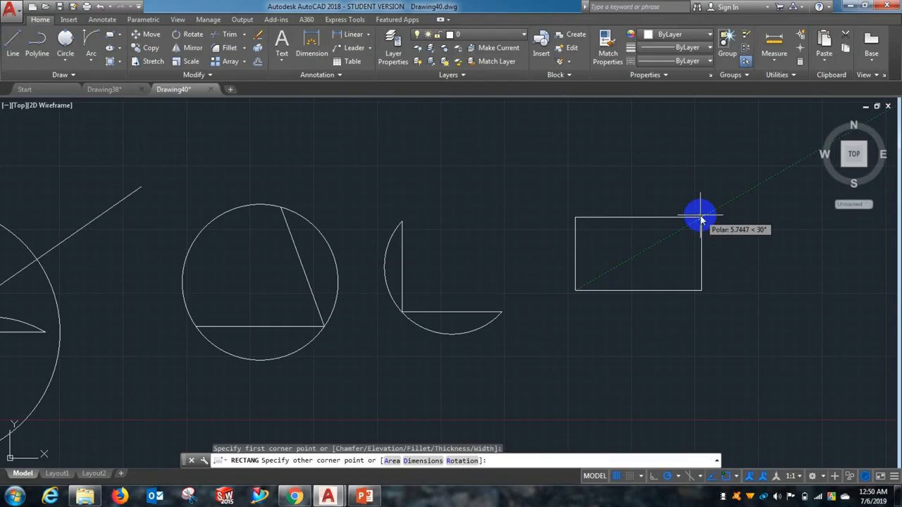
{"action": "type", "text": "10"}
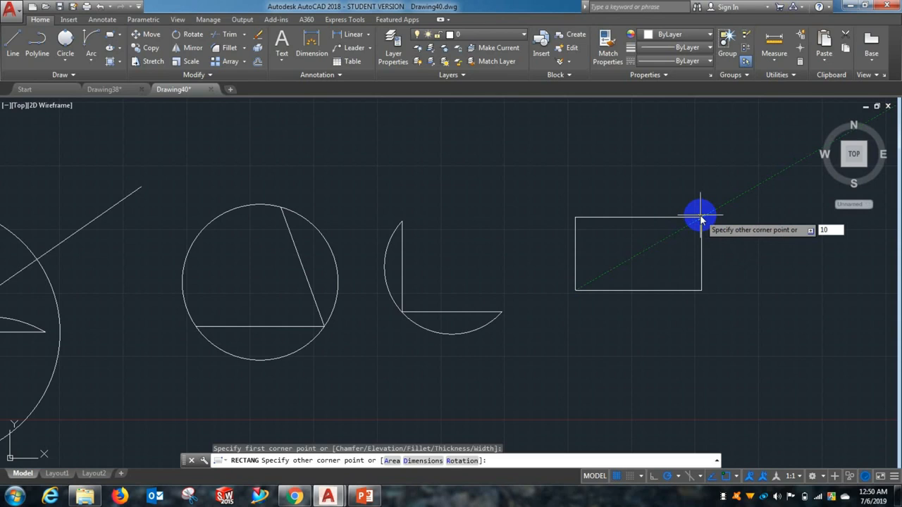
{"action": "key", "text": "BackSpace"}
{"action": "key", "text": "BackSpace"}
{"action": "type", "text": "5"}
{"action": "key", "text": "Return"}
{"action": "key", "text": "BackSpace"}
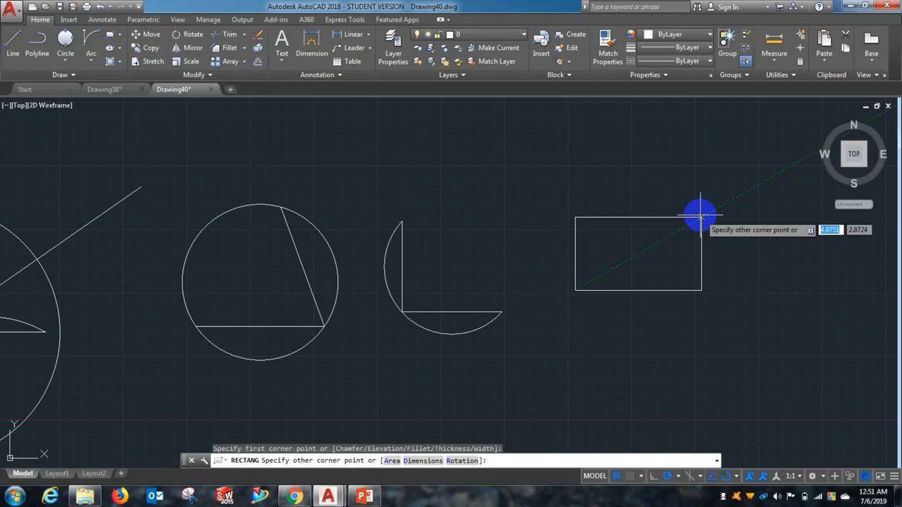
Step: Complete the rectangle with a width of 10 and a height of 5
{"action": "type", "text": "10"}
{"action": "key", "text": "Tab"}
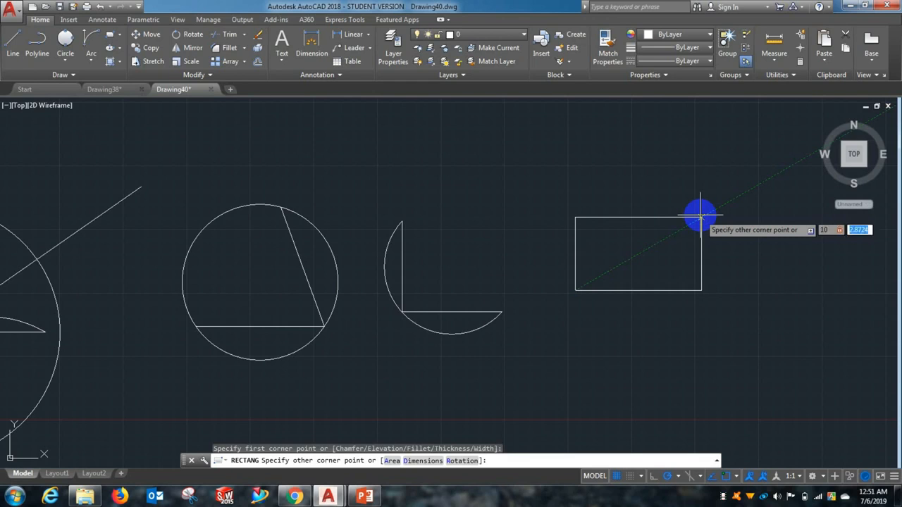
{"action": "type", "text": "5"}
{"action": "key", "text": "Return"}
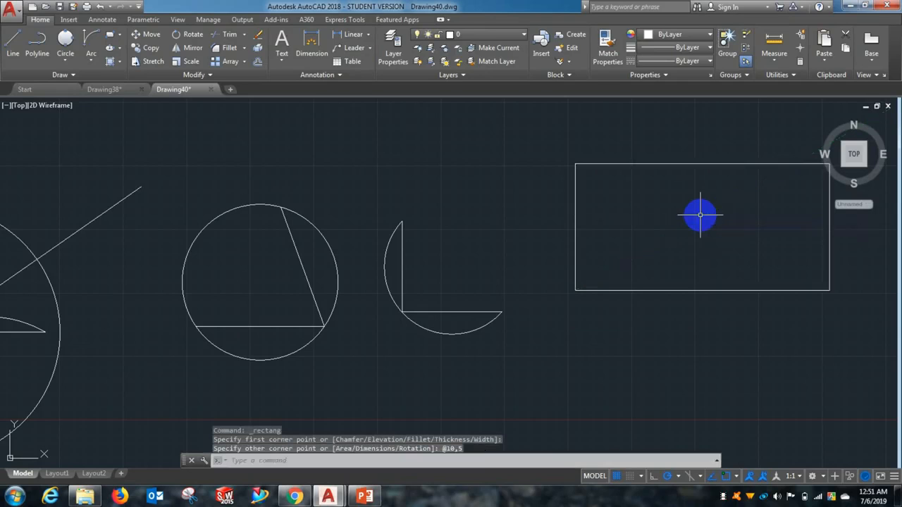
Step: Draw a six-sided polygon inscribed in a circle of radius about 1.64, centred in the empty area above the L-shaped lines
{"action": "scroll", "coordinate": [638, 269], "scroll_direction": "down", "scroll_amount": 2}
{"action": "middle_click_drag", "start_coordinate": [691, 252], "coordinate": [544, 299]}
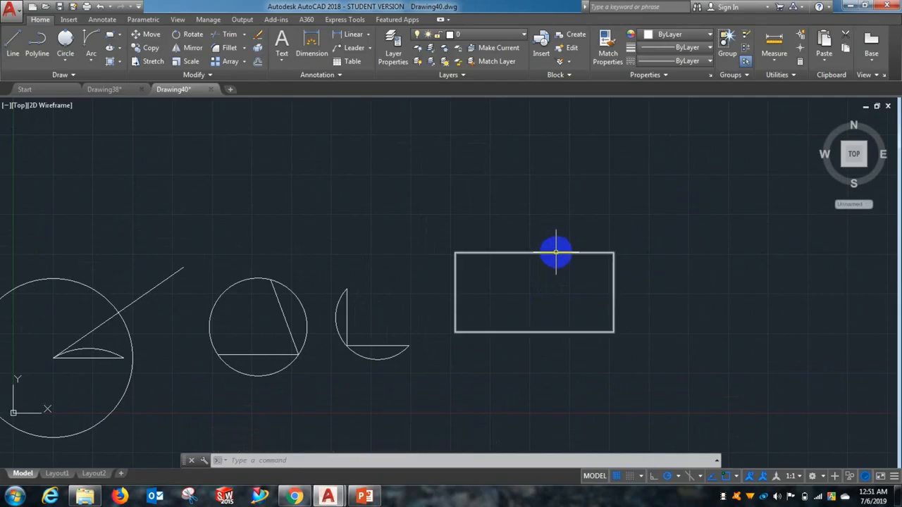
{"action": "left_click", "coordinate": [120, 35]}
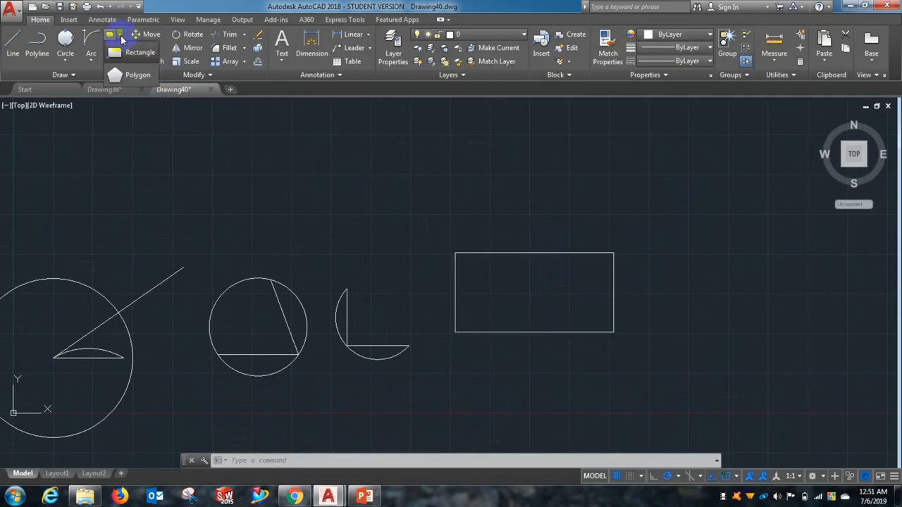
{"action": "left_click", "coordinate": [134, 75]}
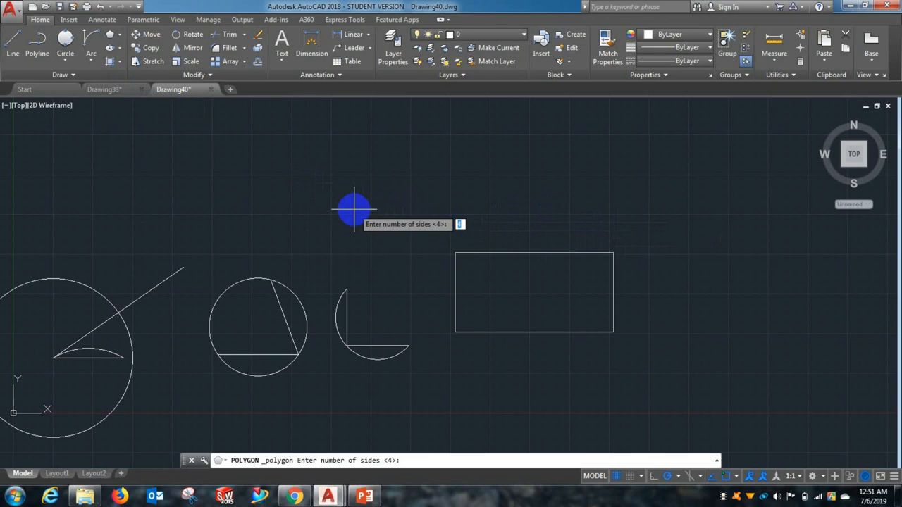
{"action": "type", "text": "6"}
{"action": "key", "text": "Return"}
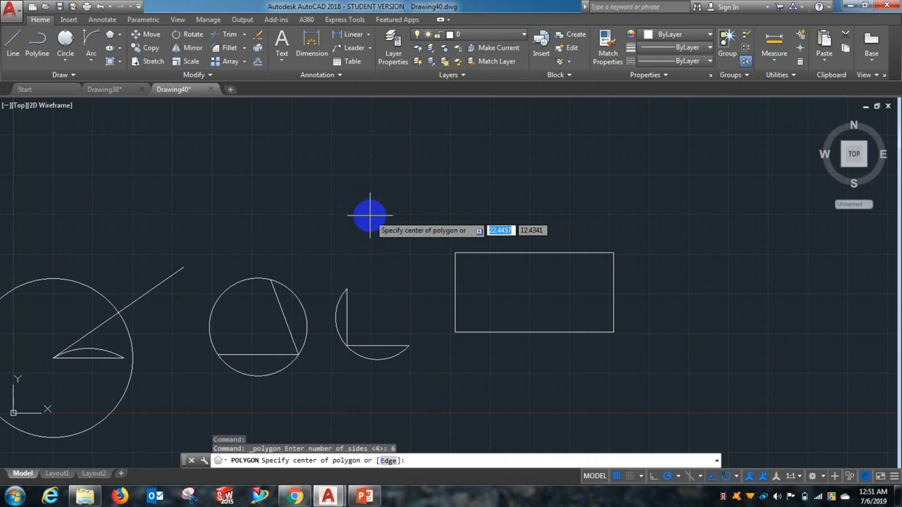
{"action": "left_click", "coordinate": [370, 215]}
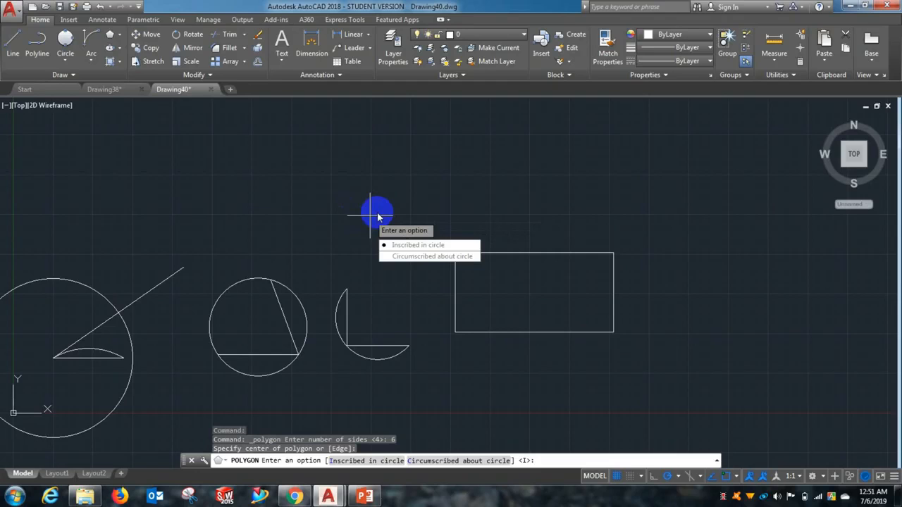
{"action": "left_click", "coordinate": [411, 261]}
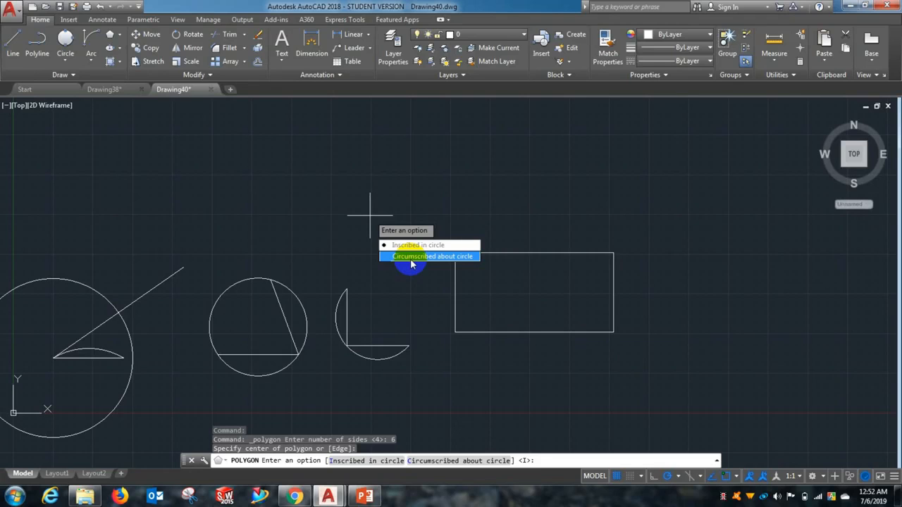
{"action": "left_click", "coordinate": [414, 246]}
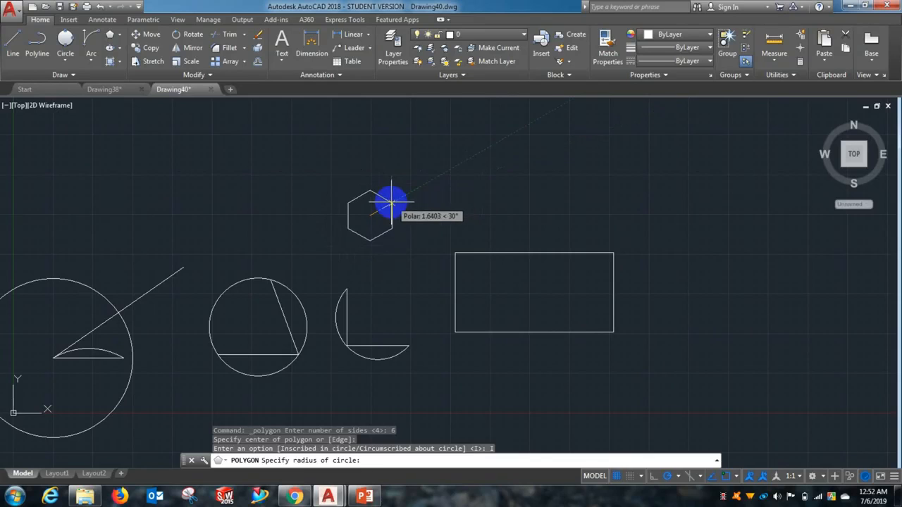
{"action": "left_click", "coordinate": [391, 203]}
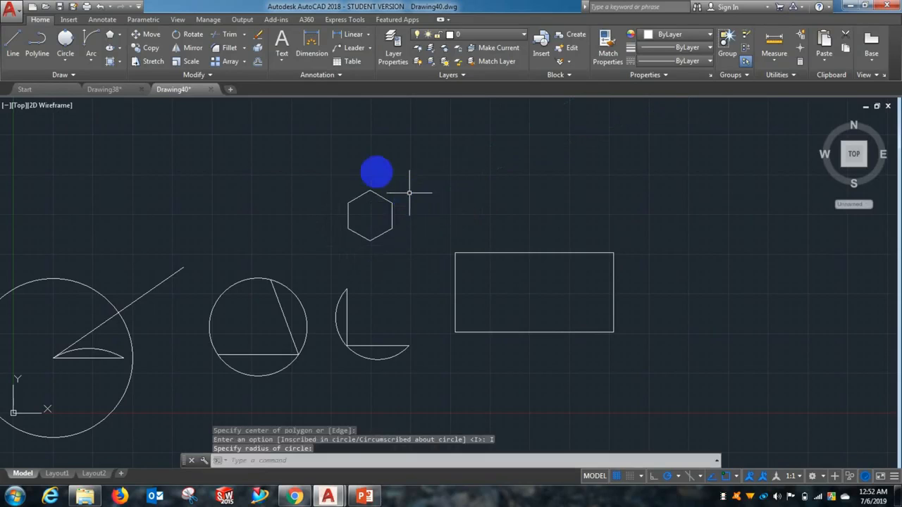
Step: Draw a second six-sided polygon above the rectangle, circumscribed about a circle of radius about 1.66
{"action": "left_click", "coordinate": [110, 37]}
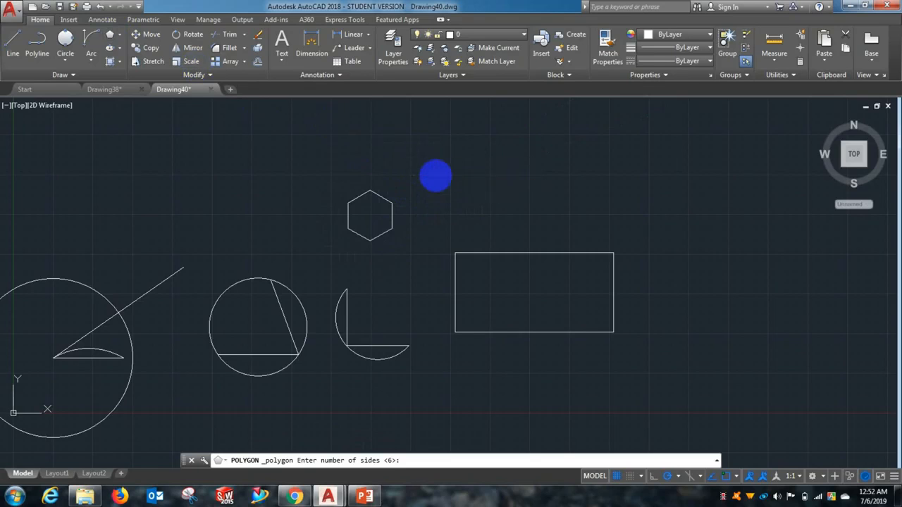
{"action": "key", "text": "Return"}
{"action": "left_click", "coordinate": [480, 193]}
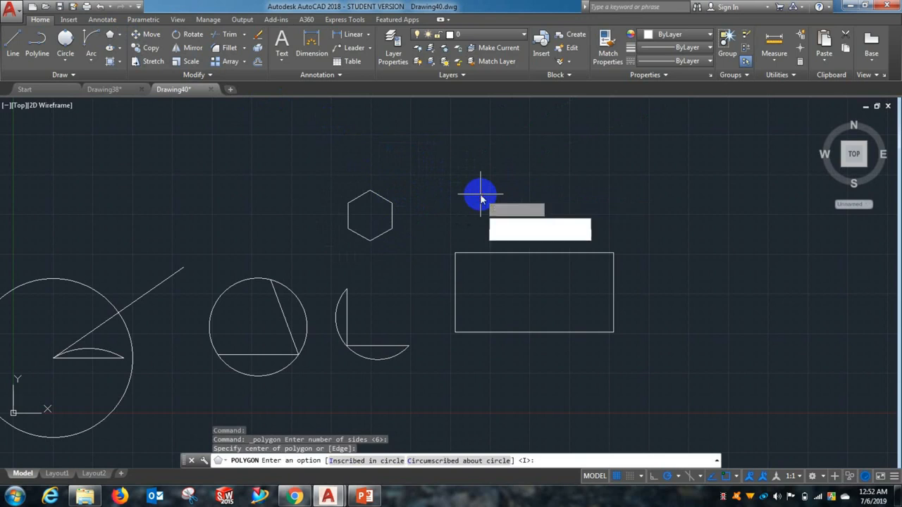
{"action": "left_click", "coordinate": [527, 235]}
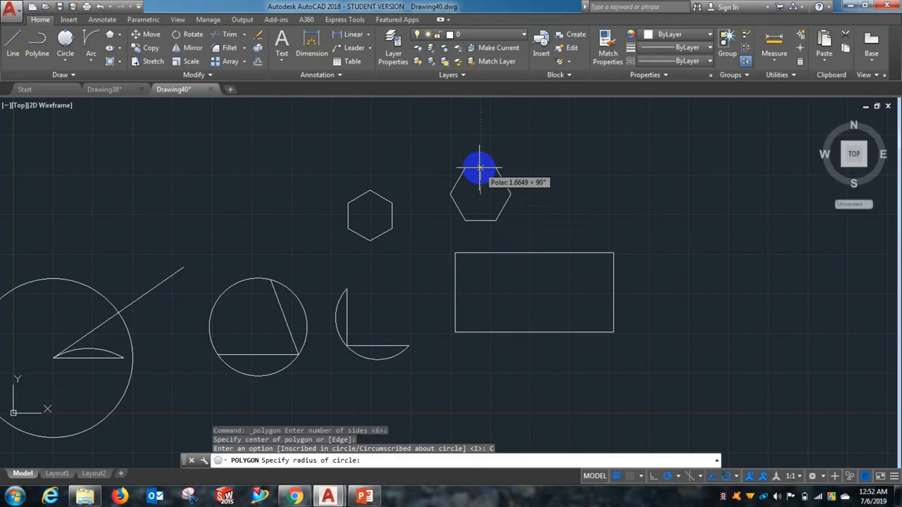
{"action": "left_click", "coordinate": [481, 168]}
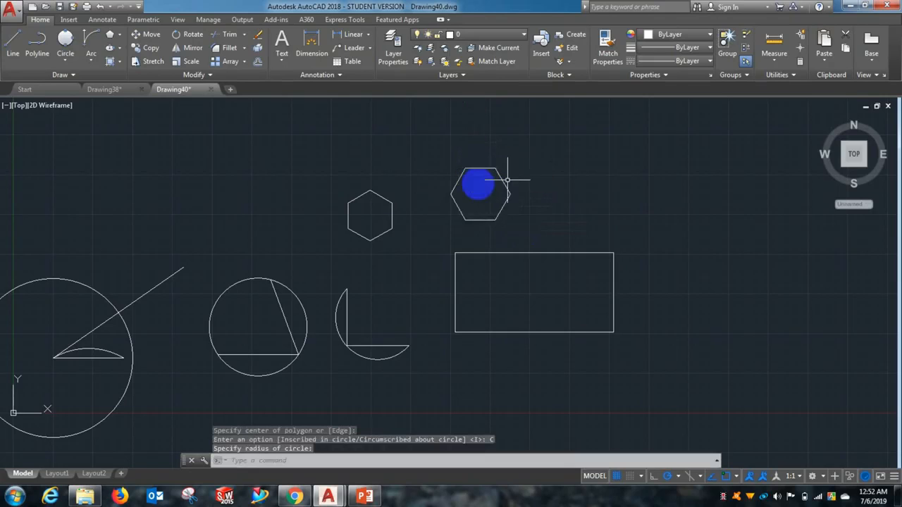
Step: Draw a Center ellipse at the rectangle's centre with a horizontal half-axis of 5 and a vertical half-axis of 2
{"action": "left_click", "coordinate": [120, 48]}
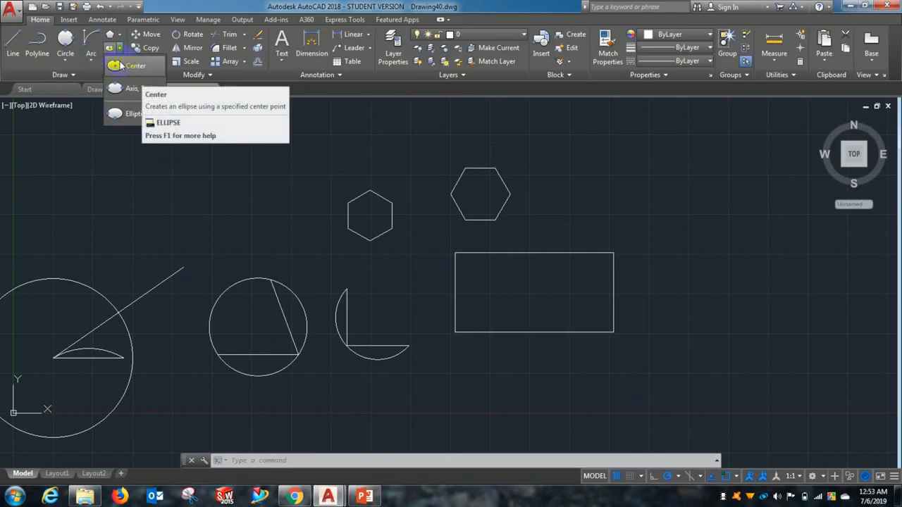
{"action": "left_click", "coordinate": [120, 65]}
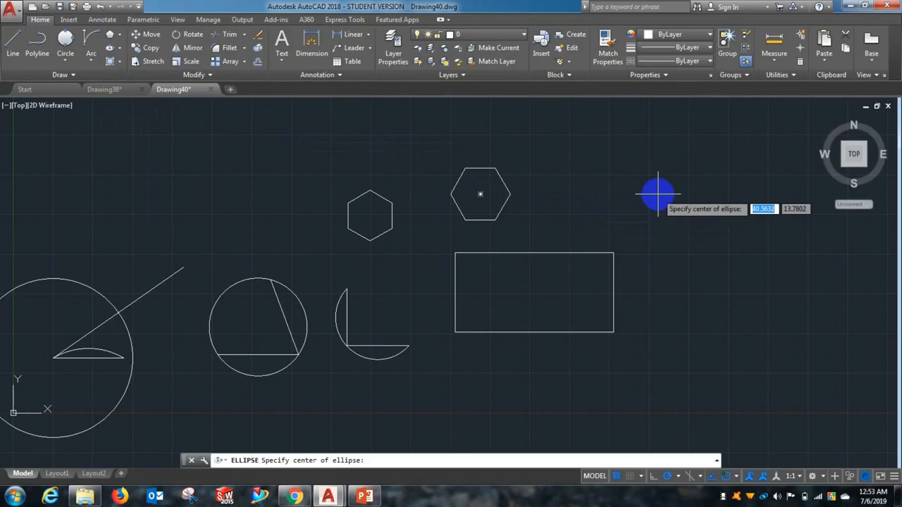
{"action": "scroll", "coordinate": [423, 285], "scroll_direction": "down", "scroll_amount": 1}
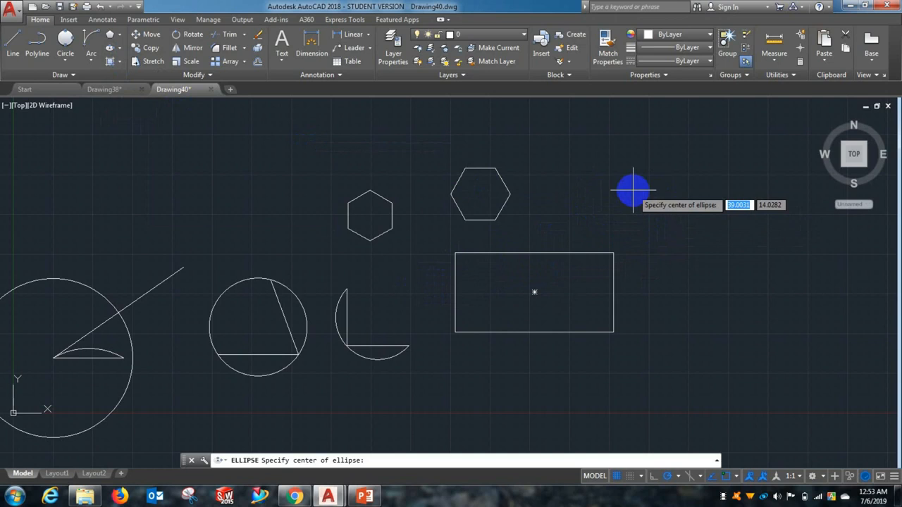
{"action": "left_click", "coordinate": [534, 292]}
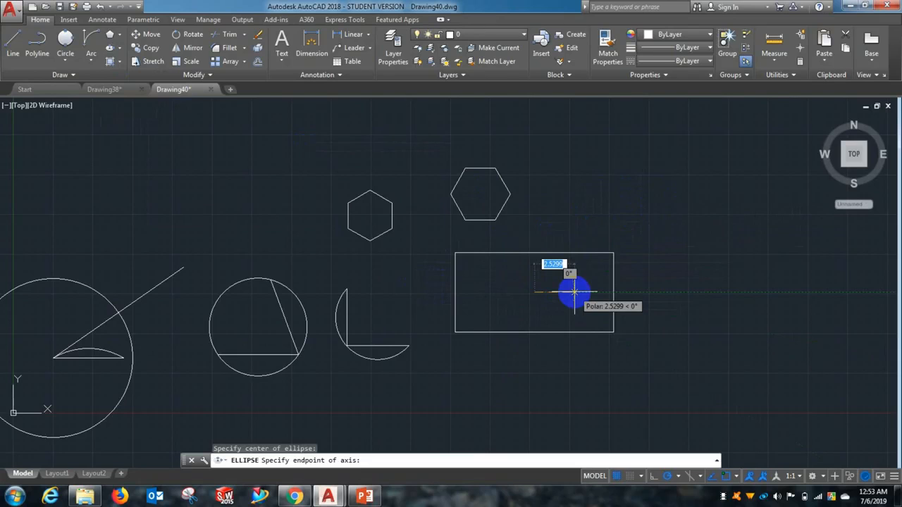
{"action": "type", "text": "5"}
{"action": "key", "text": "Return"}
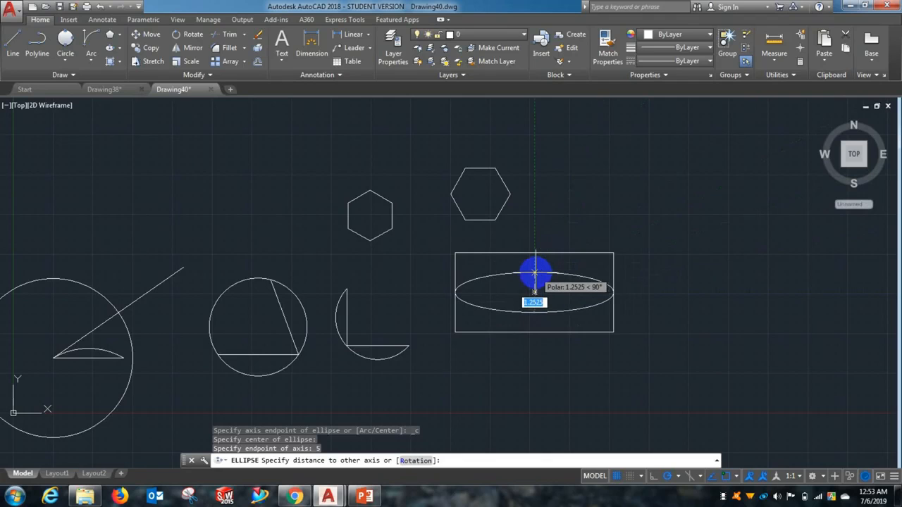
{"action": "type", "text": "2"}
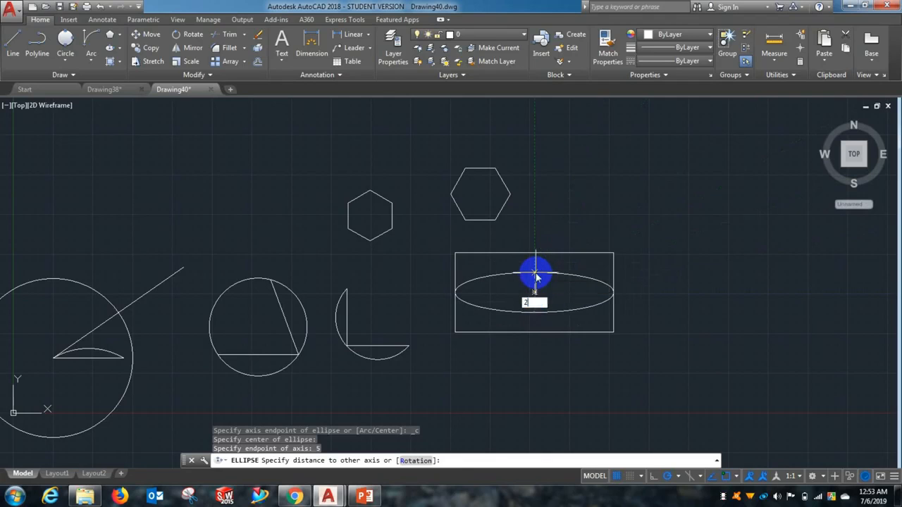
{"action": "key", "text": "Return"}
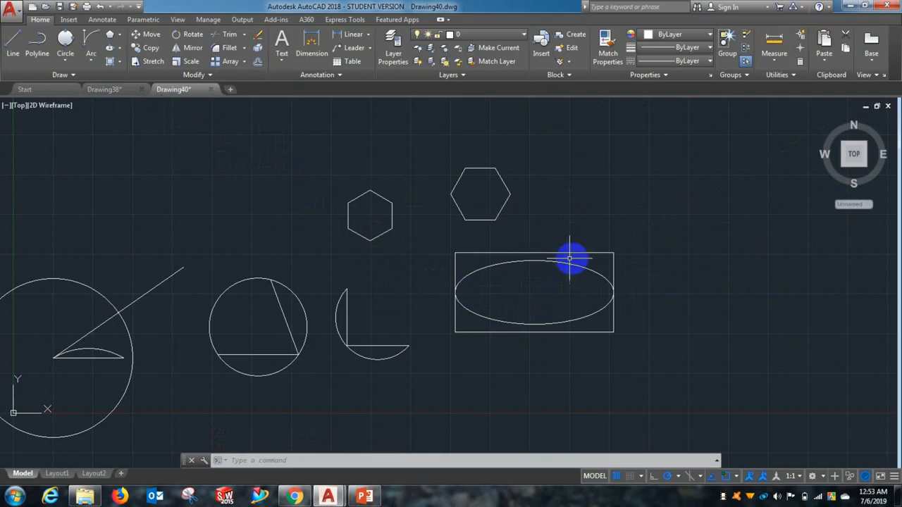
Step: Explode the rectangle around the ellipse into separate lines
{"action": "mouse_move", "coordinate": [577, 252]}
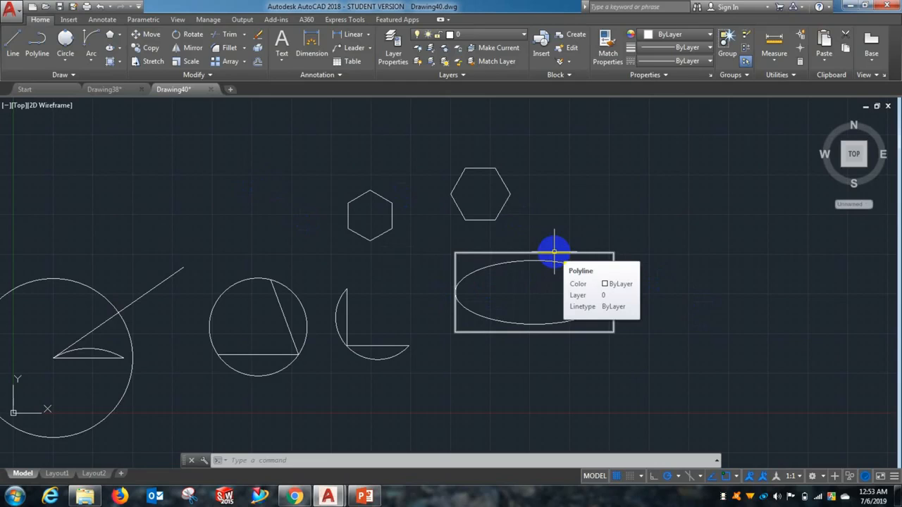
{"action": "type", "text": "EXPLODE"}
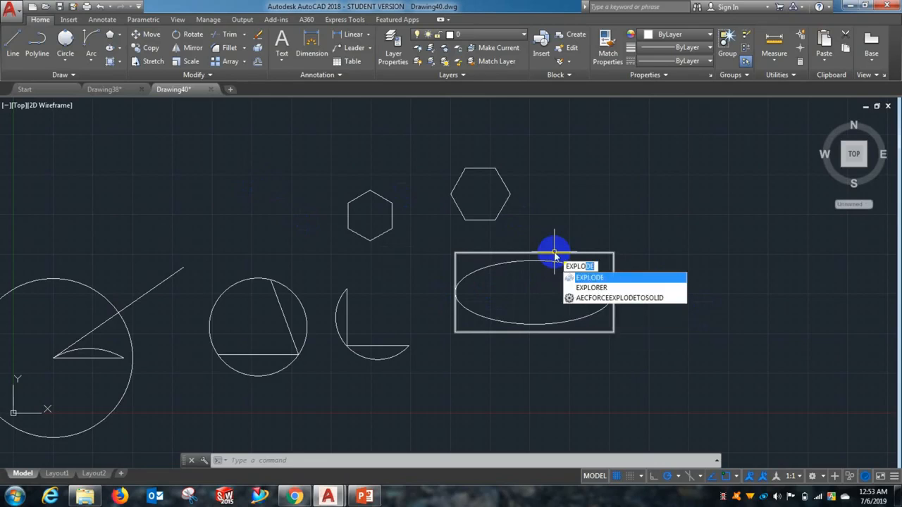
{"action": "key", "text": "Return"}
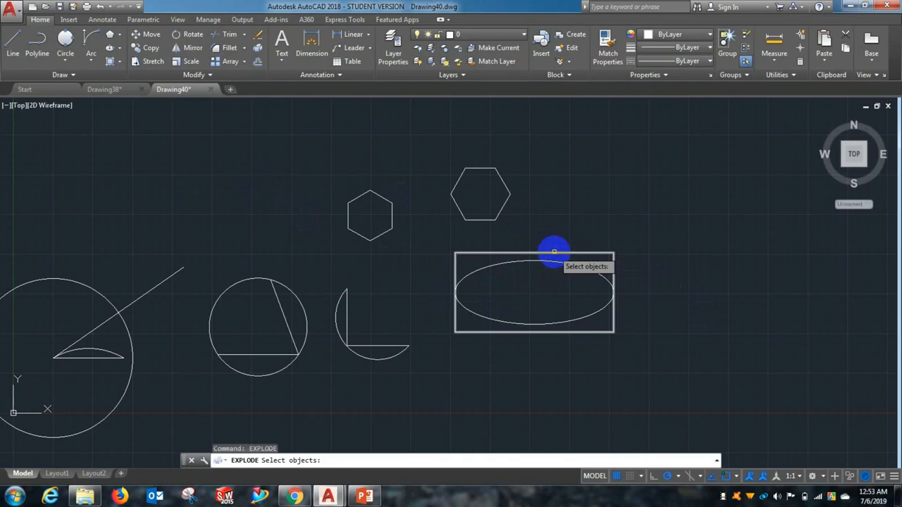
{"action": "left_click", "coordinate": [554, 252]}
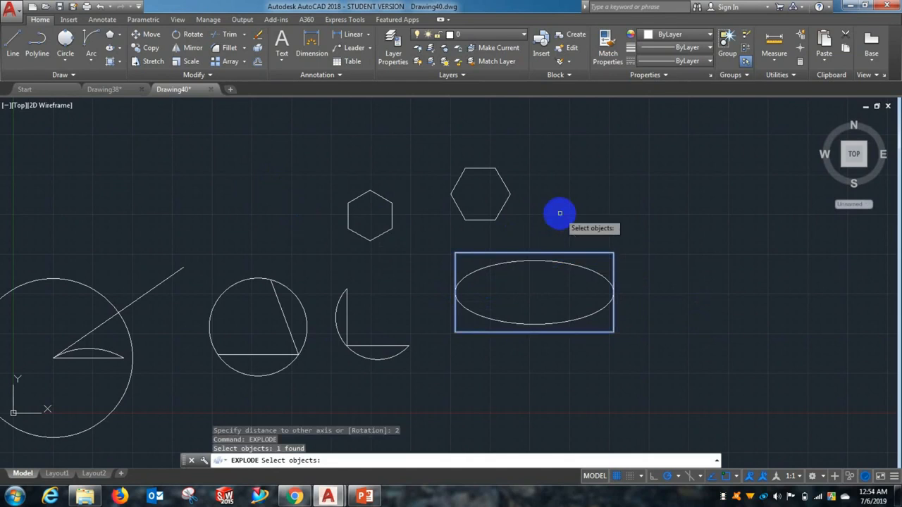
{"action": "right_click", "coordinate": [560, 213]}
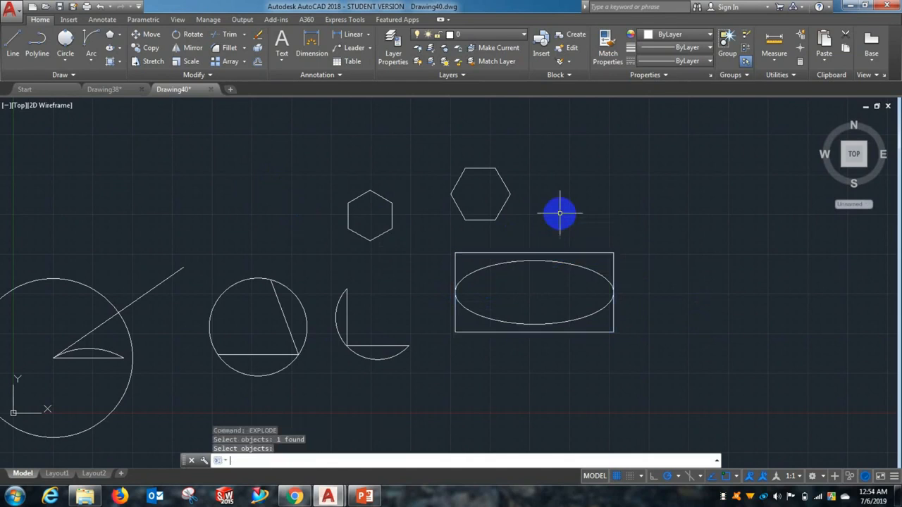
Step: Draw connected lines up from the rectangle's upper-left corner, across its full width and down to its upper-right corner, forming a narrow strip
{"action": "left_click", "coordinate": [13, 44]}
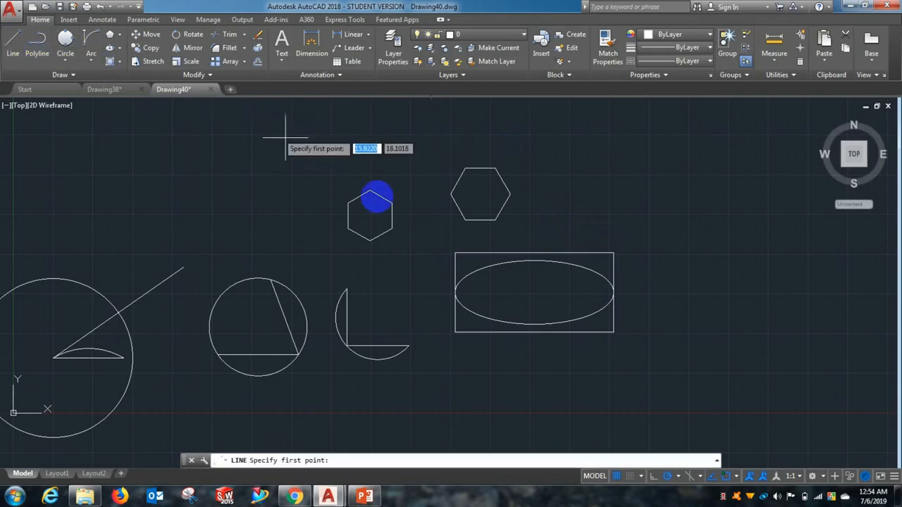
{"action": "scroll", "coordinate": [452, 251], "scroll_direction": "up", "scroll_amount": 2}
{"action": "left_click", "coordinate": [453, 251]}
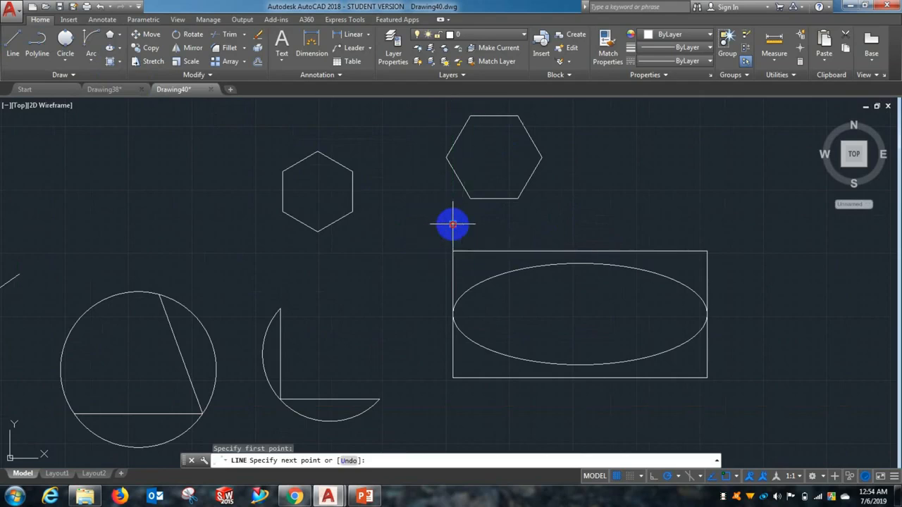
{"action": "left_click", "coordinate": [452, 224]}
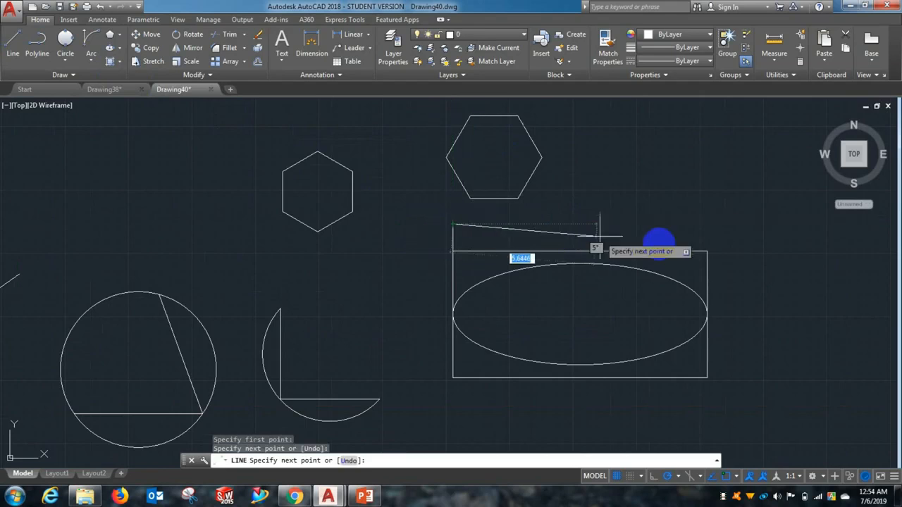
{"action": "left_click", "coordinate": [707, 224]}
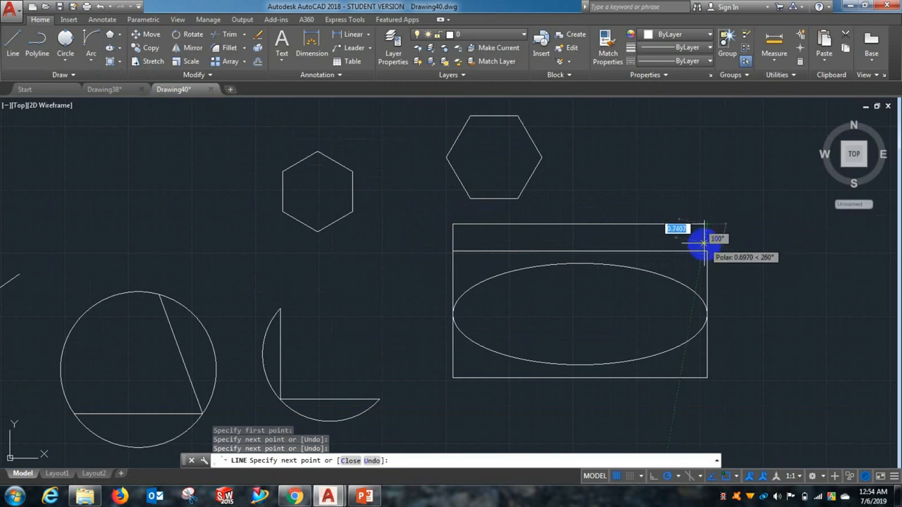
{"action": "right_click", "coordinate": [747, 236]}
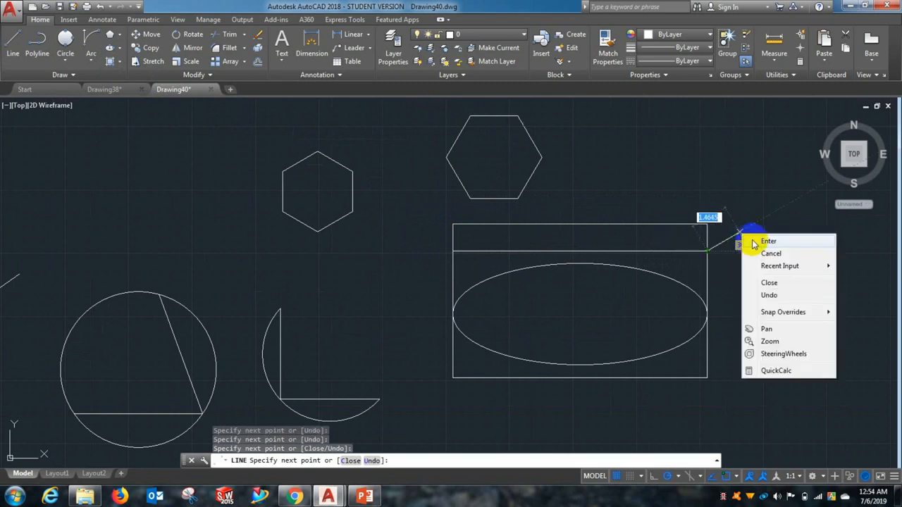
{"action": "left_click", "coordinate": [763, 241]}
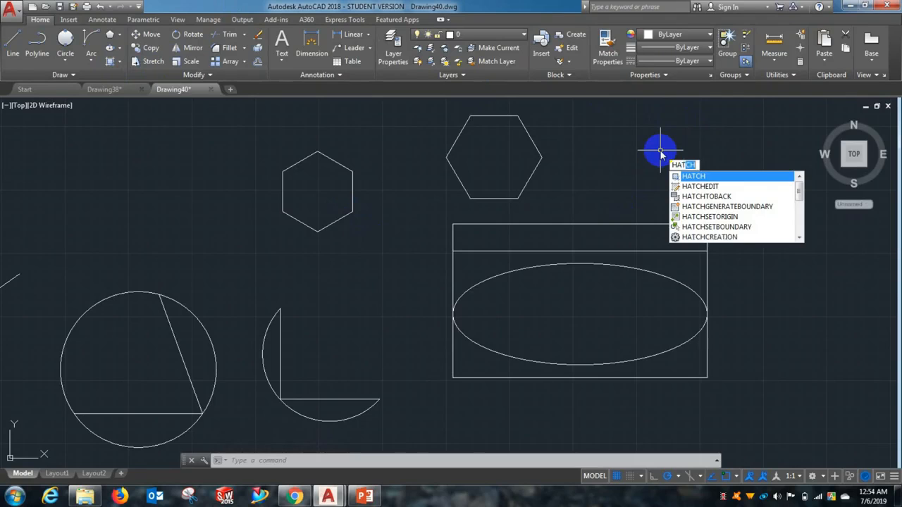
Step: Hatch the narrow strip above the rectangle with the ANSI31 pattern
{"action": "type", "text": "h"}
{"action": "key", "text": "Return"}
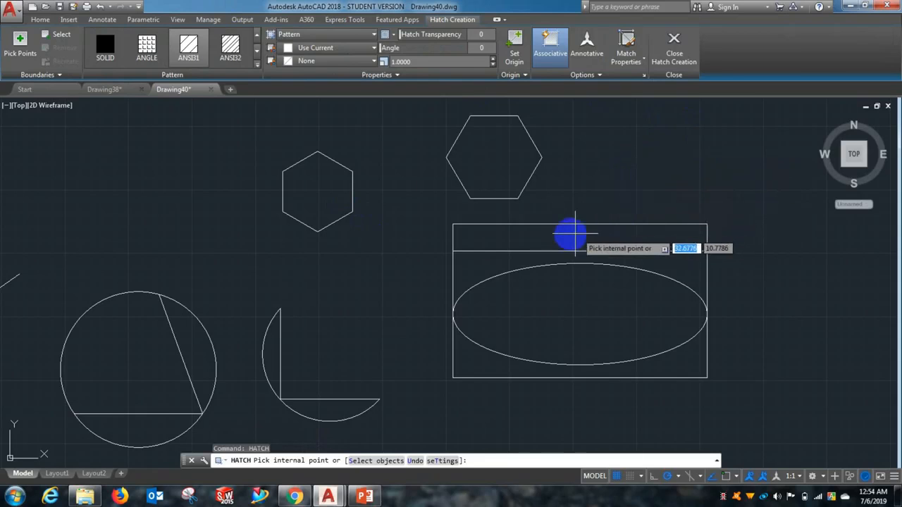
{"action": "left_click", "coordinate": [574, 235]}
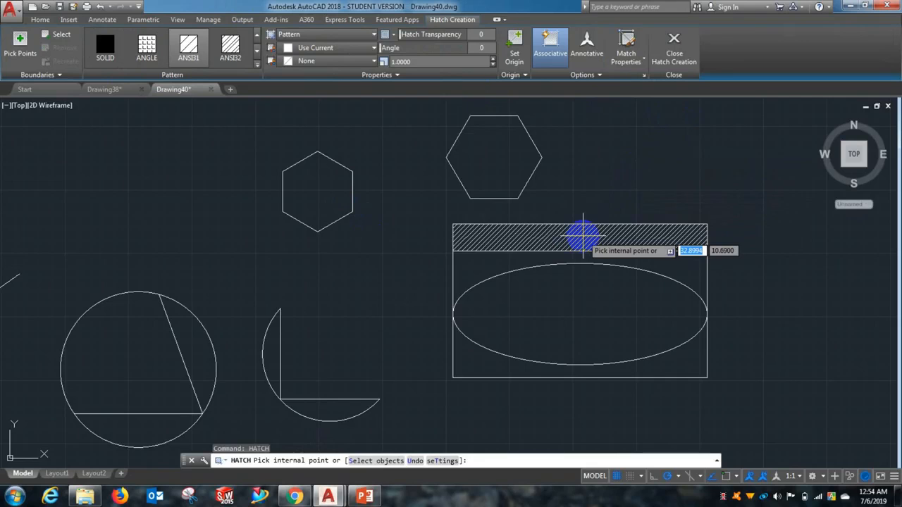
{"action": "left_click", "coordinate": [583, 236]}
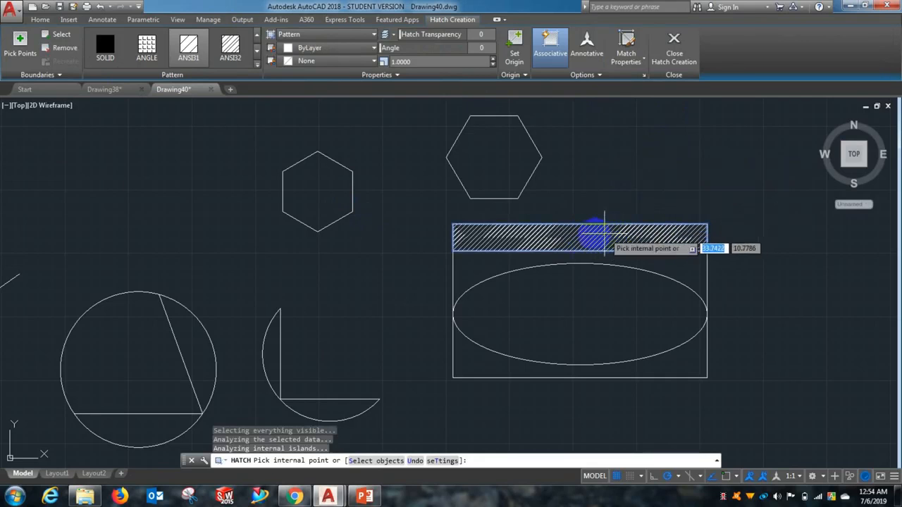
Step: Try the ANGLE and ANSI32 patterns on the strip's hatch, restore ANSI31 and finish the hatch
{"action": "left_click", "coordinate": [161, 57]}
{"action": "left_click", "coordinate": [231, 57]}
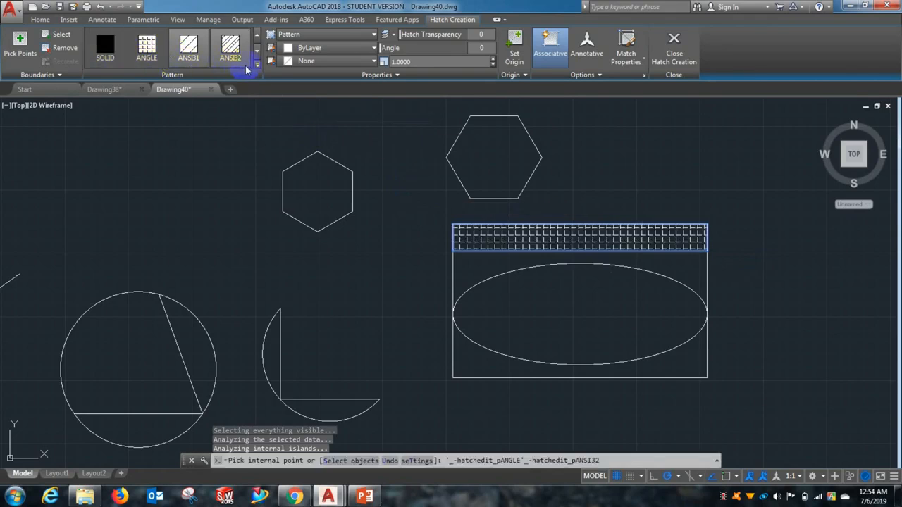
{"action": "left_click", "coordinate": [257, 65]}
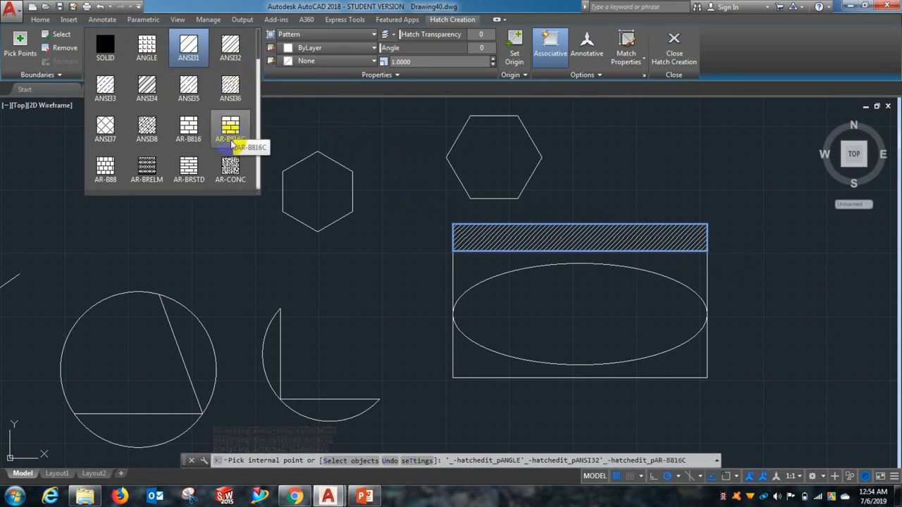
{"action": "left_click", "coordinate": [189, 50]}
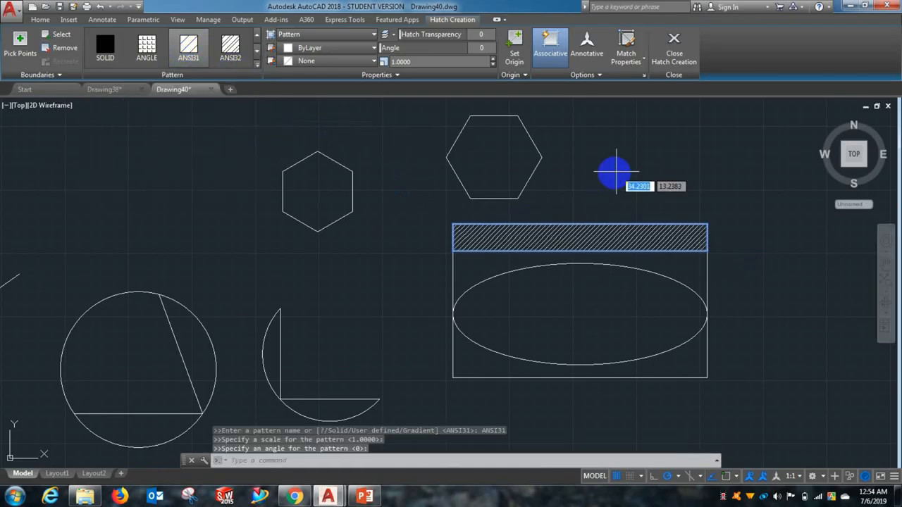
{"action": "key", "text": "Return"}
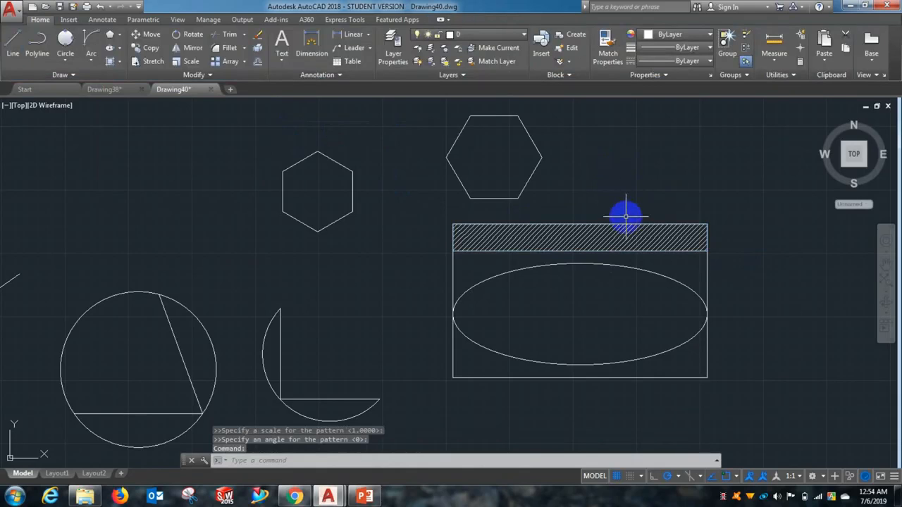
{"action": "scroll", "coordinate": [626, 218], "scroll_direction": "down", "scroll_amount": 2}
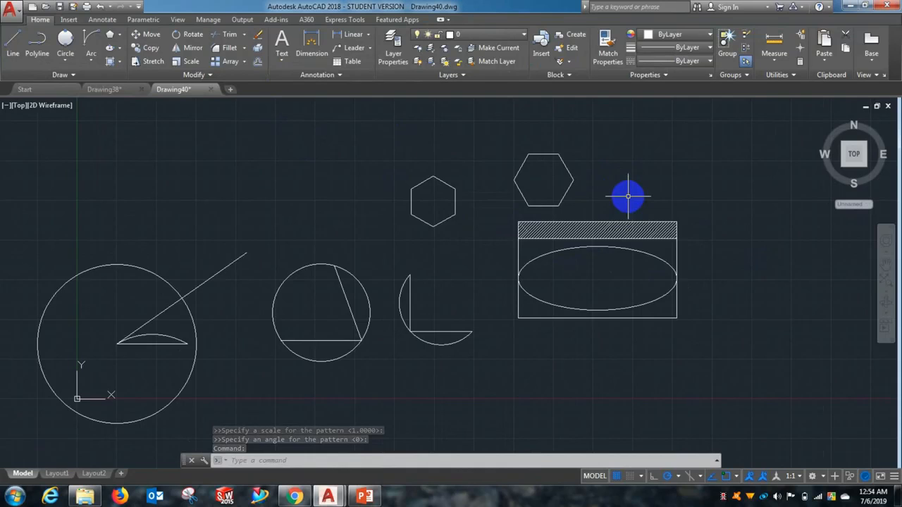
Step: Review the Draw Bar topics slide in PowerPoint and show the additional Draw tools back in AutoCAD
{"action": "left_click", "coordinate": [368, 498]}
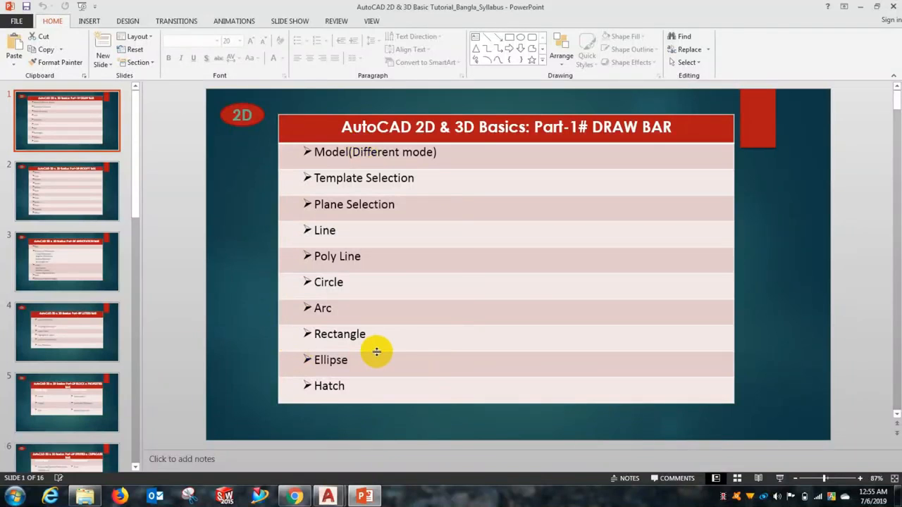
{"action": "left_click", "coordinate": [367, 499]}
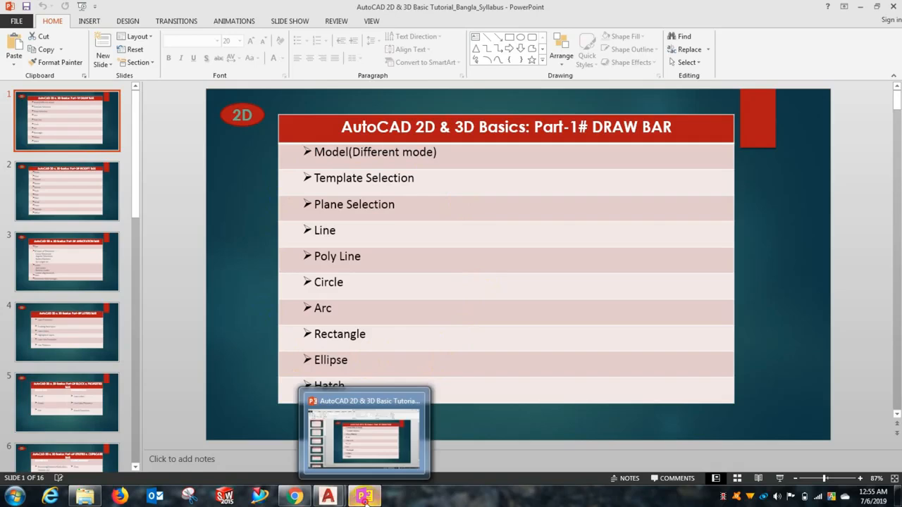
{"action": "left_click", "coordinate": [365, 499]}
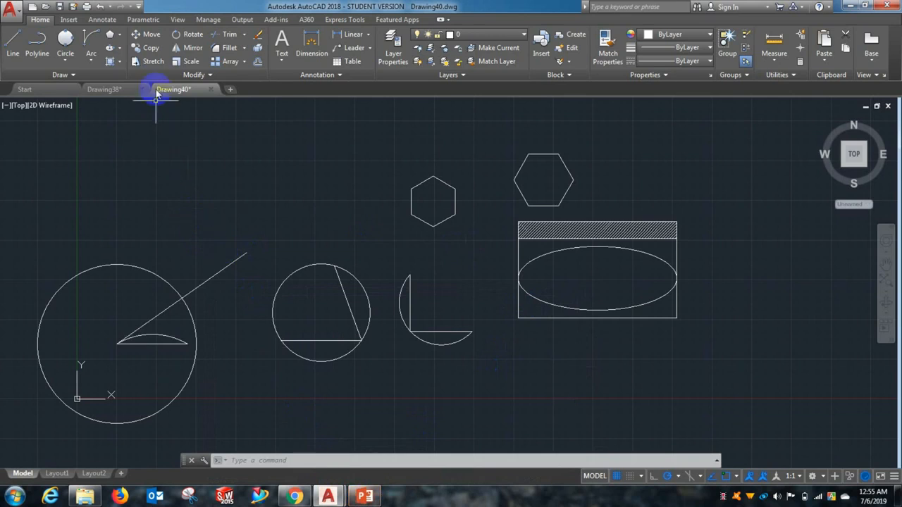
{"action": "left_click", "coordinate": [71, 75]}
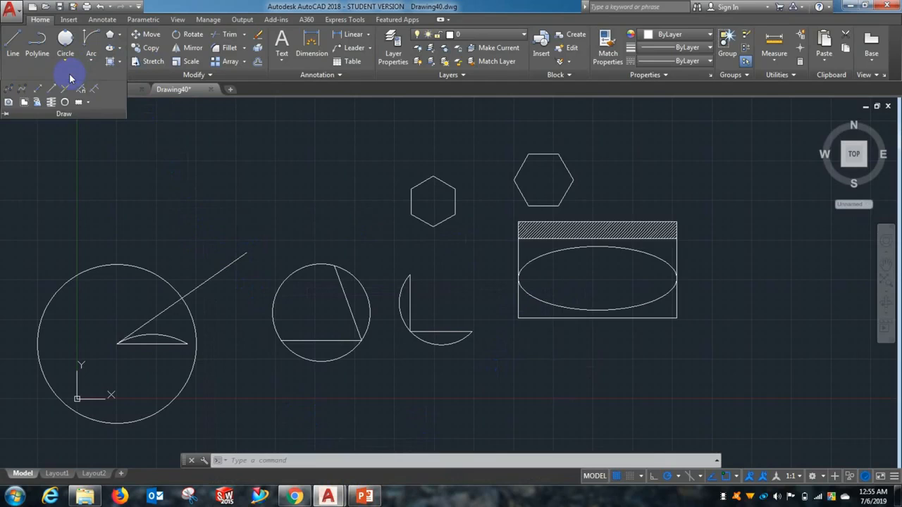